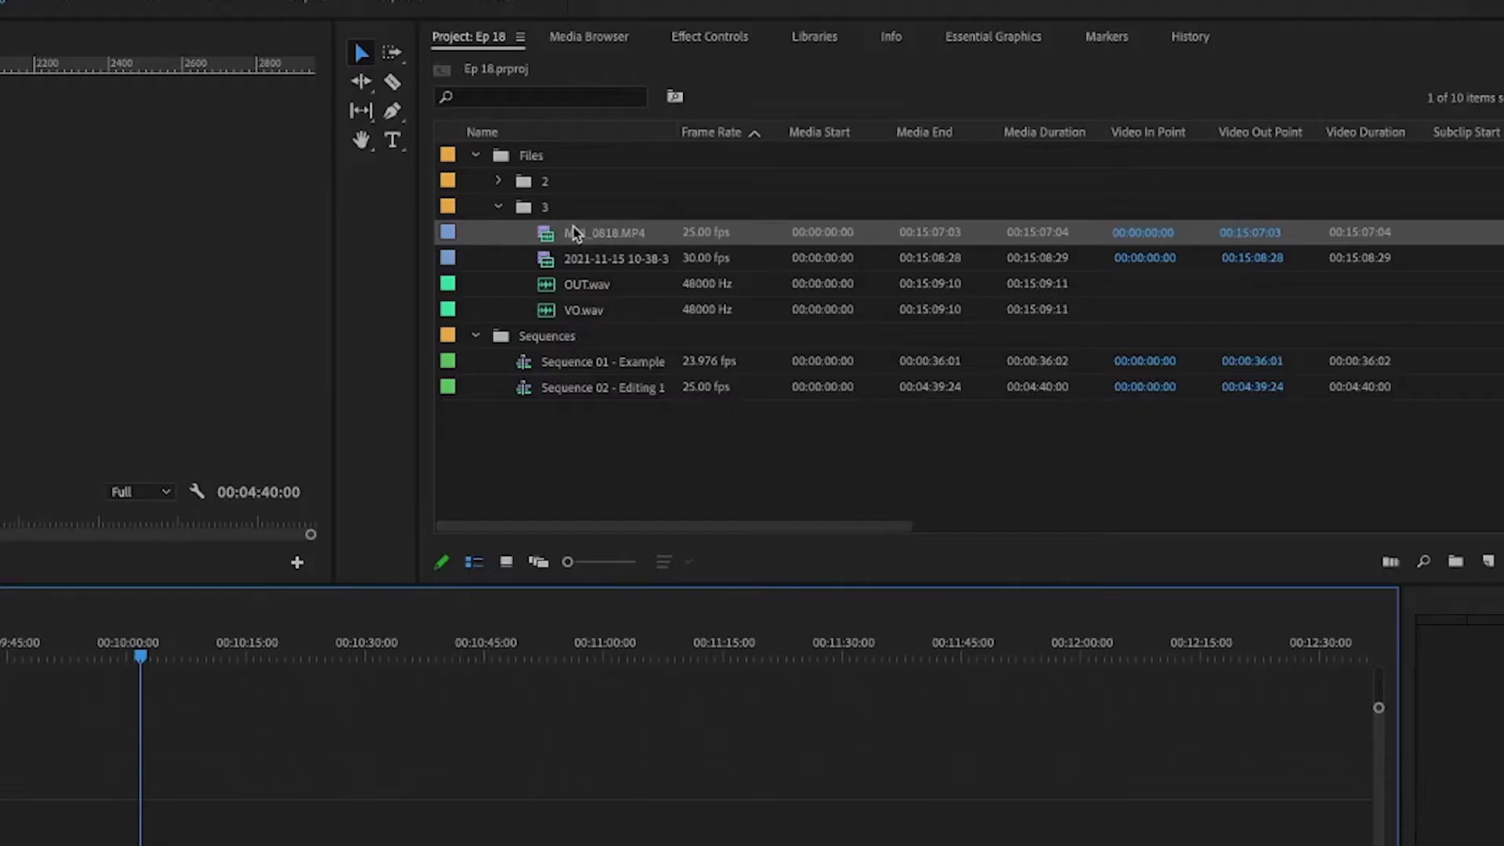
Step: Add the MVI_0818.MP4 interview clip to the sequence timeline
{"action": "left_click_drag", "start_coordinate": [574, 234], "coordinate": [198, 845]}
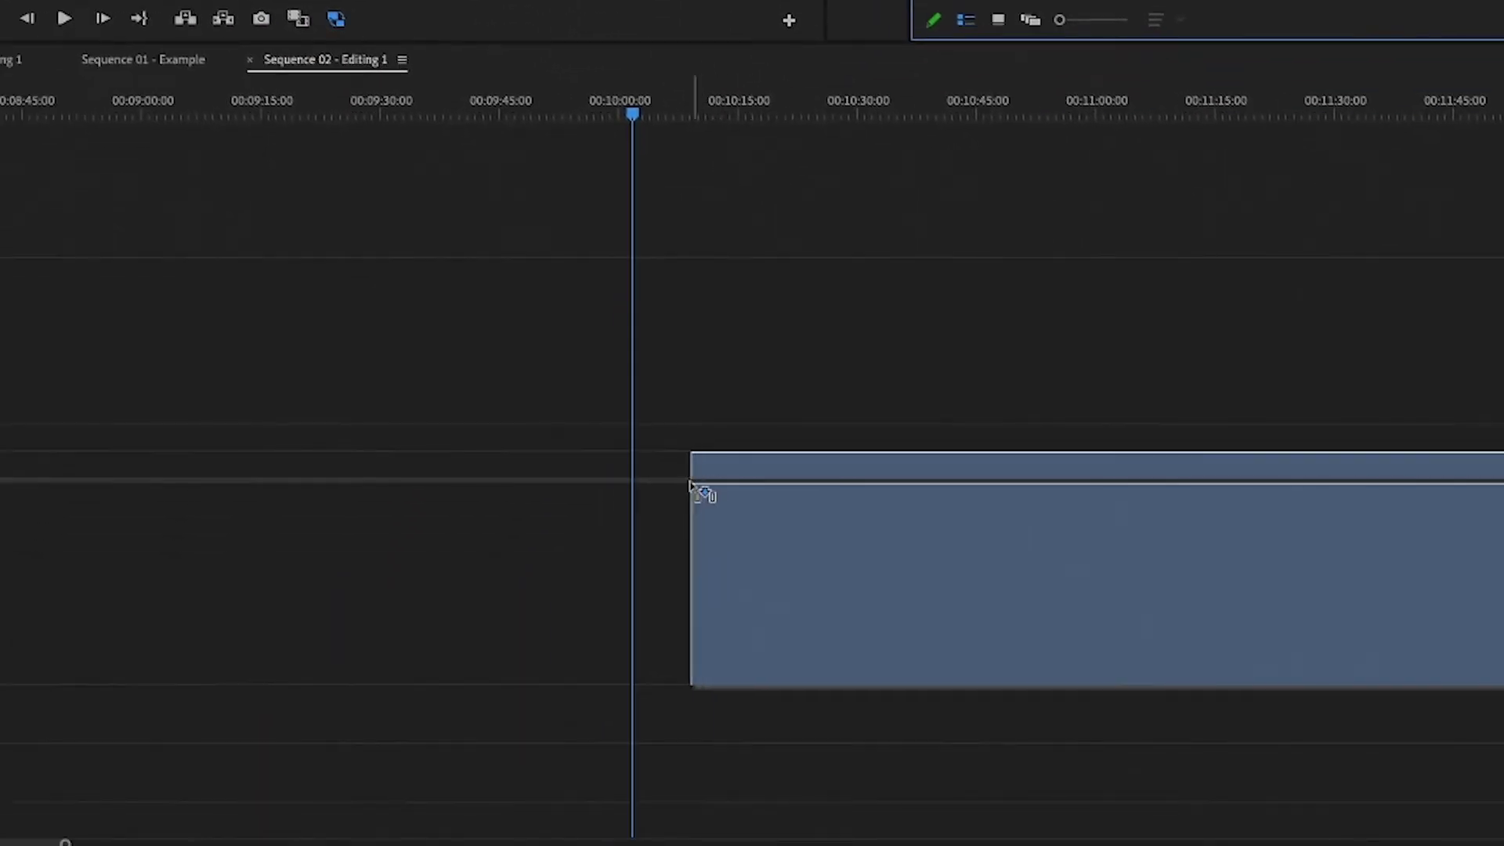
{"action": "left_click_drag", "start_coordinate": [693, 489], "coordinate": [692, 489]}
{"action": "scroll", "coordinate": [997, 413], "scroll_direction": "up", "scroll_amount": 4}
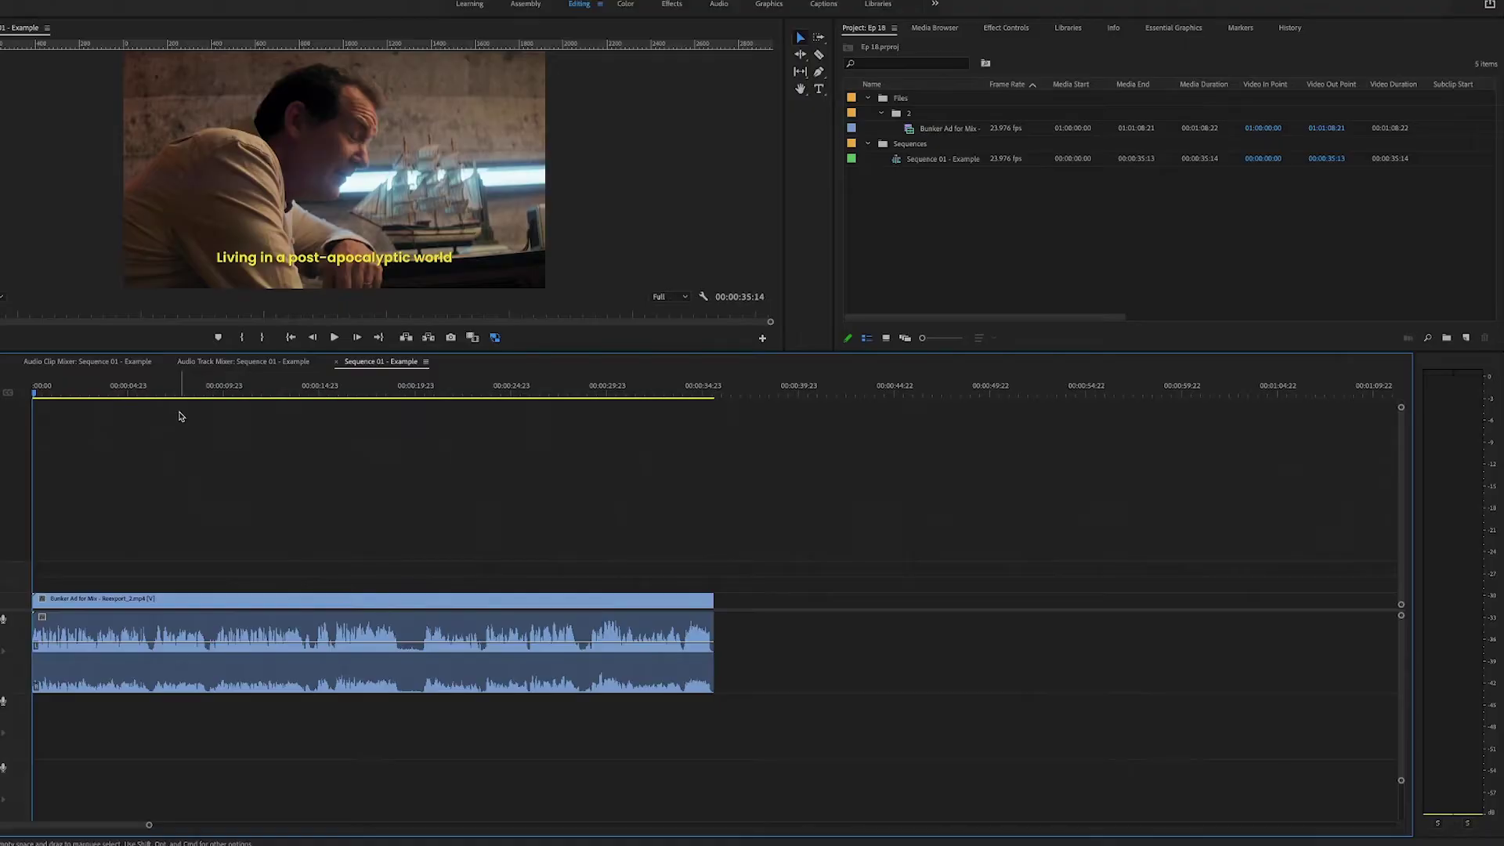
Step: Enlarge the A1 stereo audio track and play the sequence to hear both channels
{"action": "scroll", "coordinate": [650, 631], "scroll_direction": "up", "scroll_amount": 2}
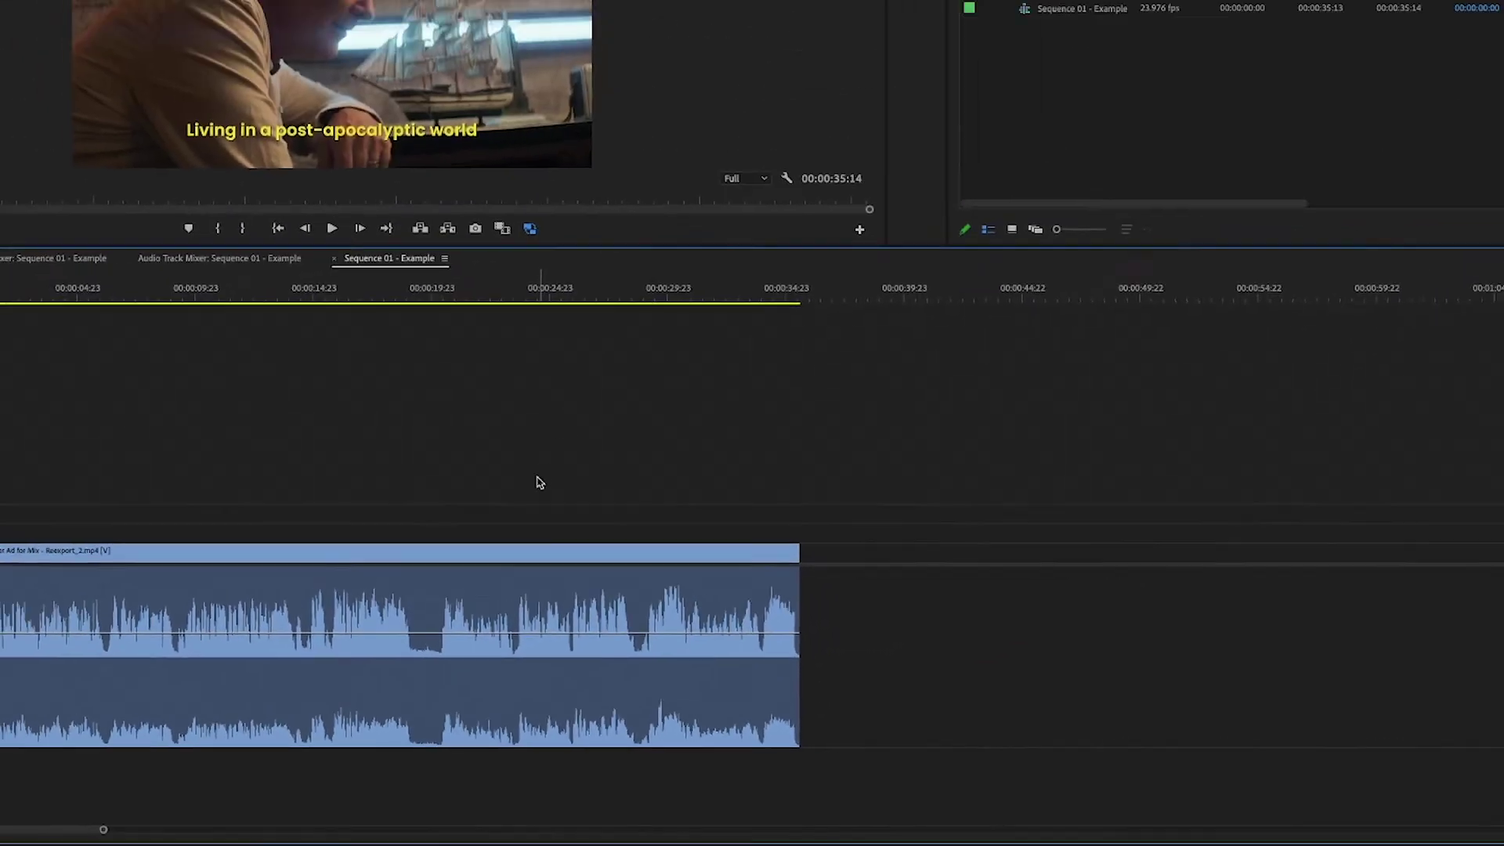
{"action": "key", "text": "space"}
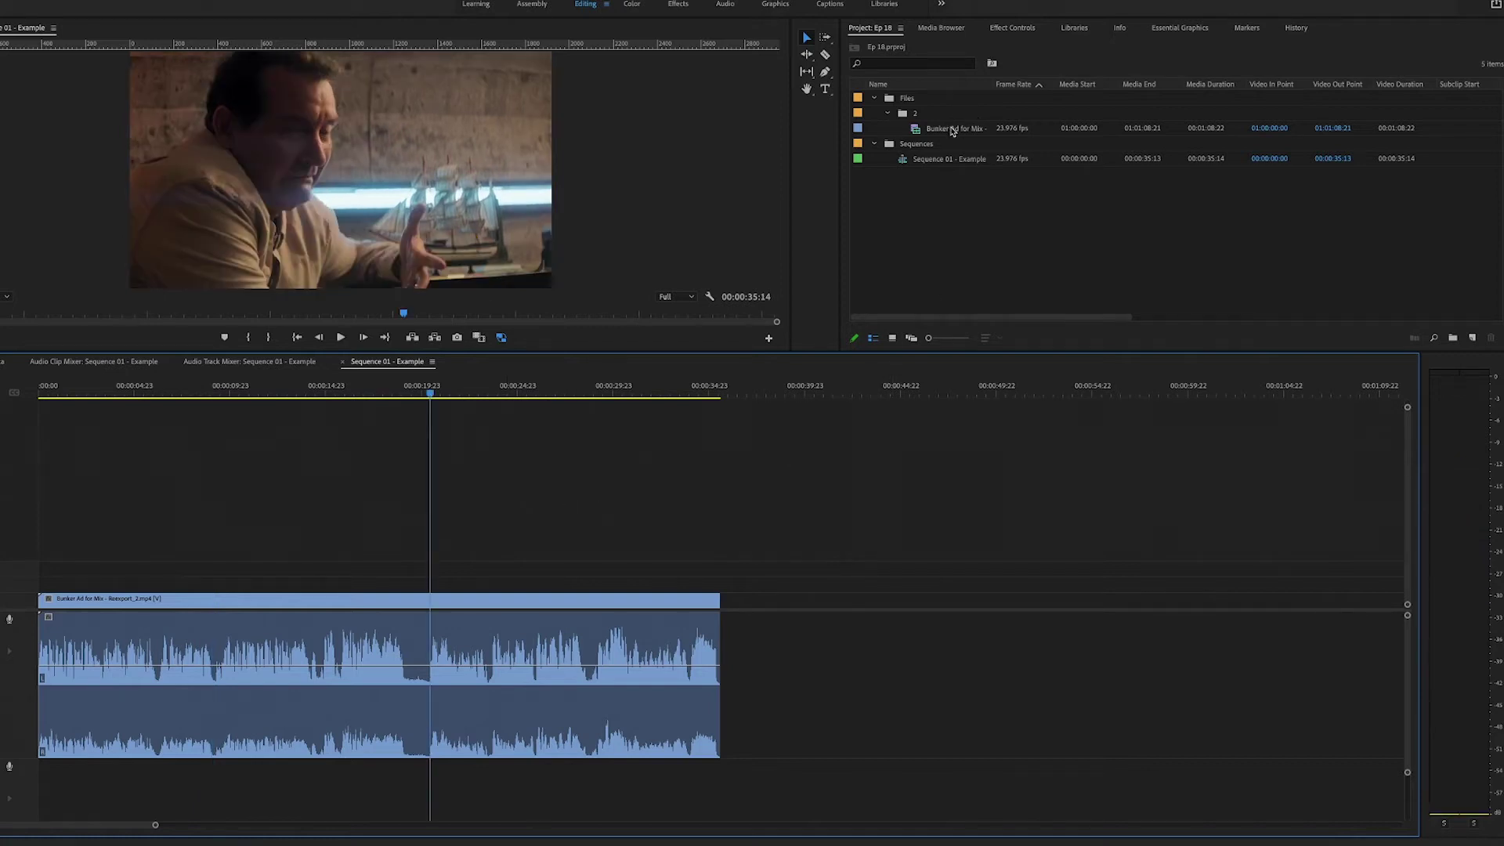
Step: Set the interview clip's audio channels to Mono with 2 audio clips, right channel on Clip 2
{"action": "left_click", "coordinate": [950, 130]}
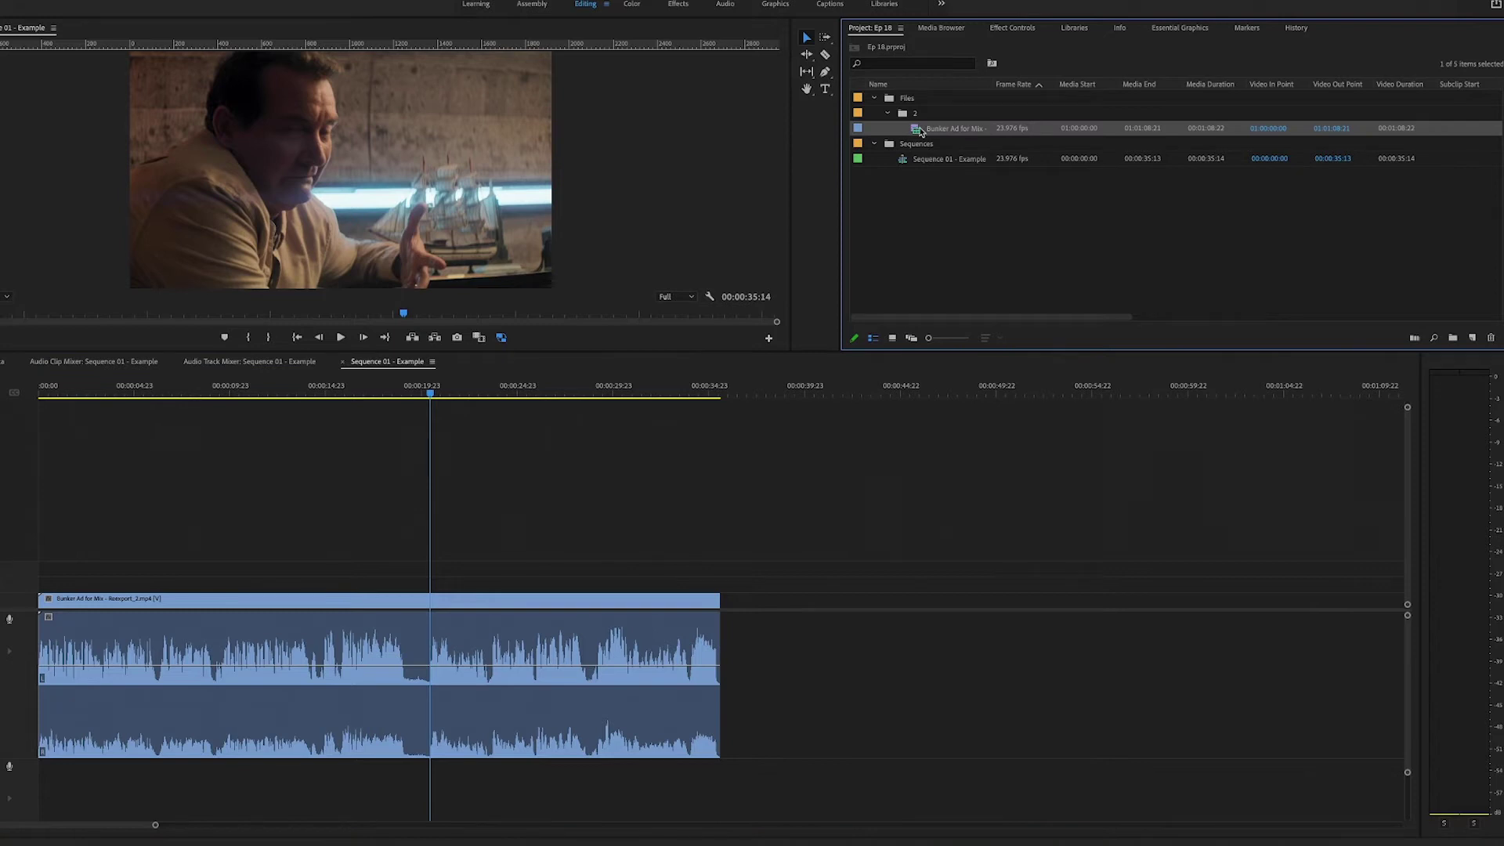
{"action": "right_click", "coordinate": [921, 131]}
{"action": "mouse_move", "coordinate": [989, 267]}
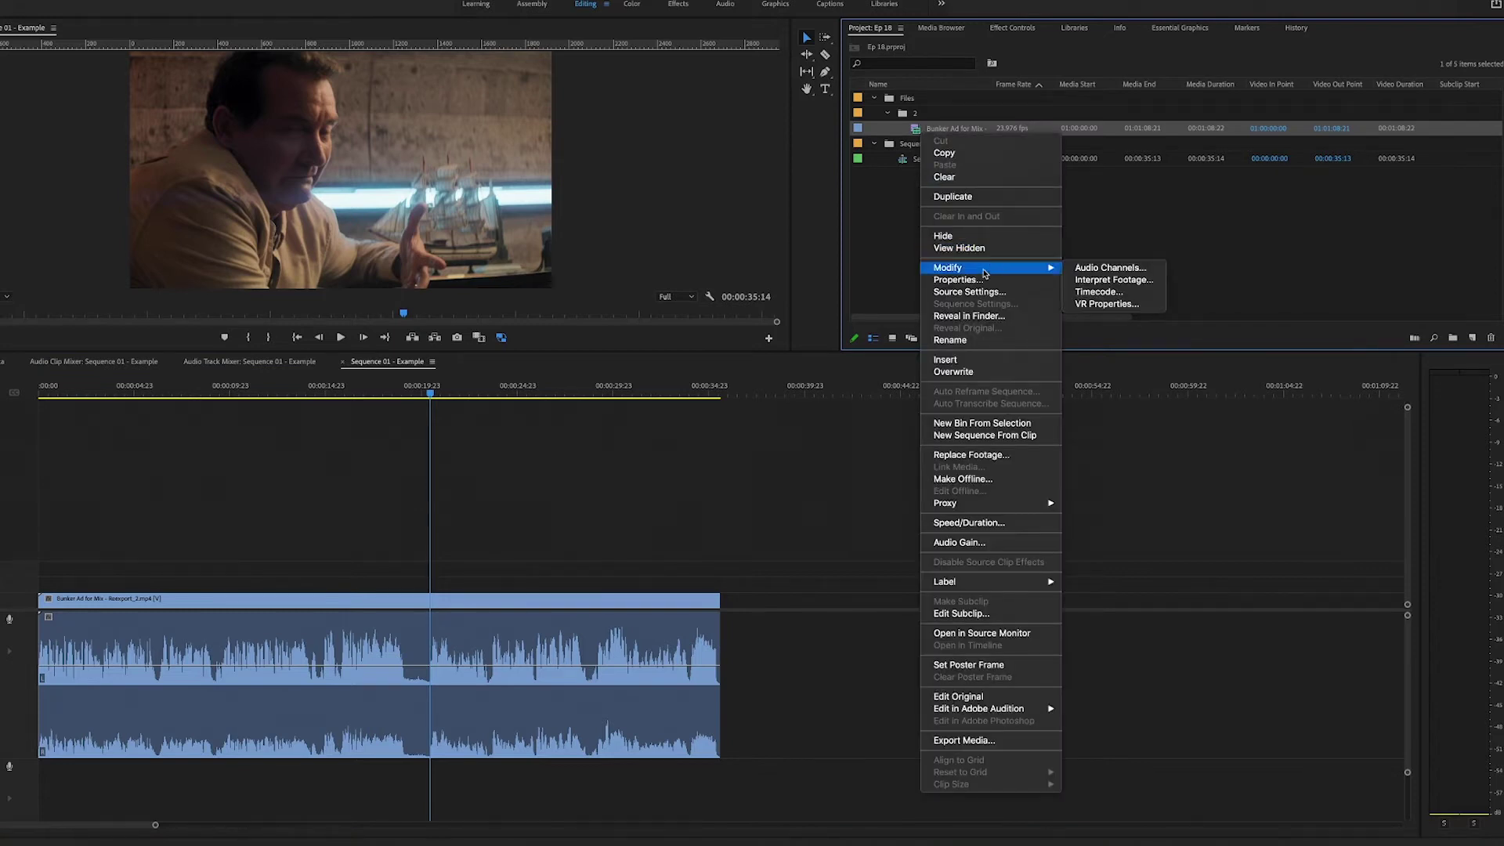
{"action": "left_click", "coordinate": [1092, 268]}
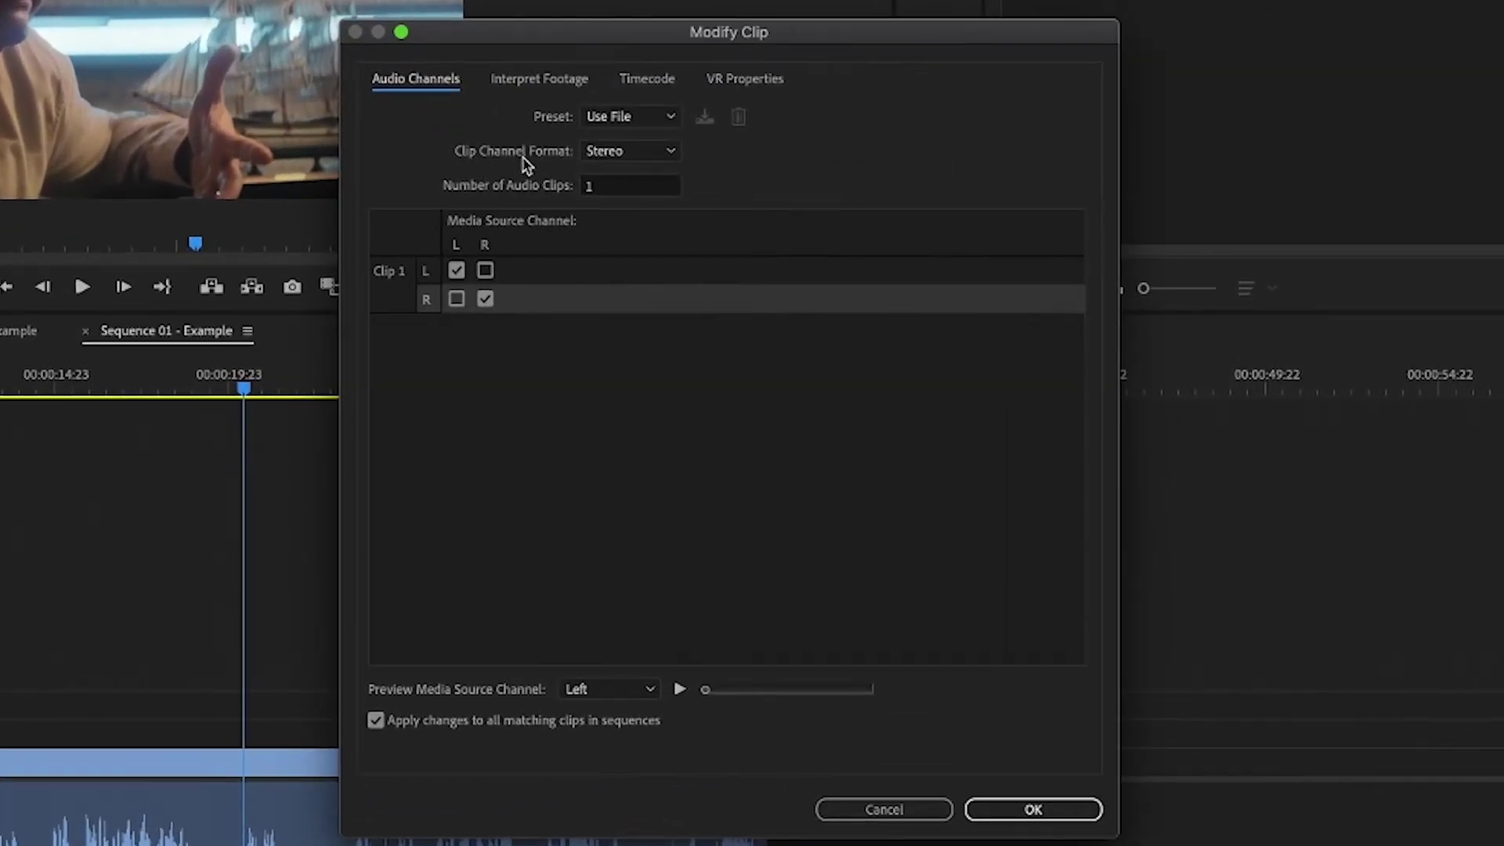
{"action": "left_click", "coordinate": [626, 152]}
{"action": "left_click", "coordinate": [635, 179]}
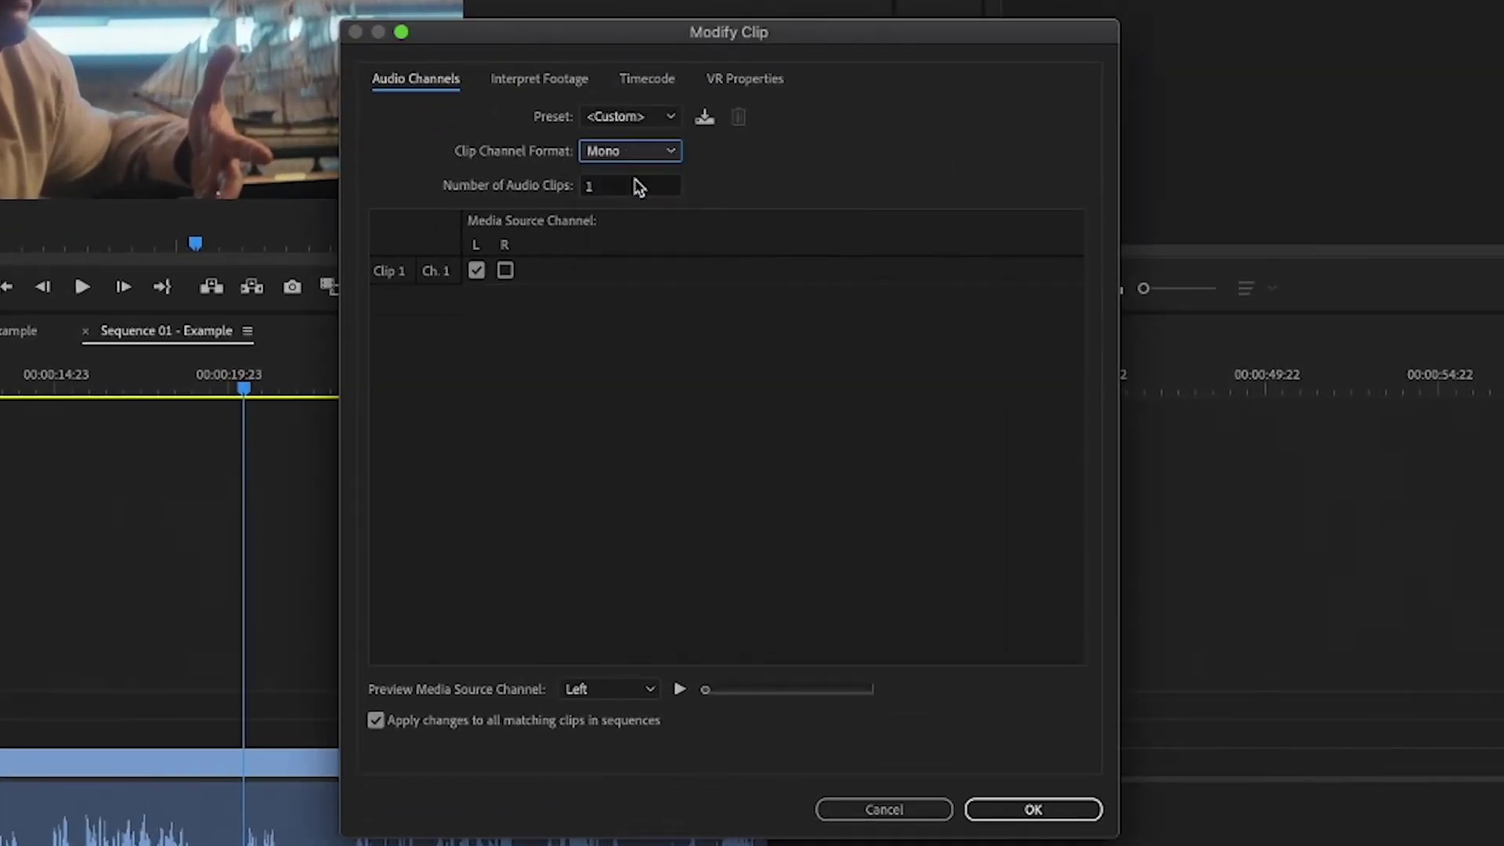
{"action": "key", "text": "Tab"}
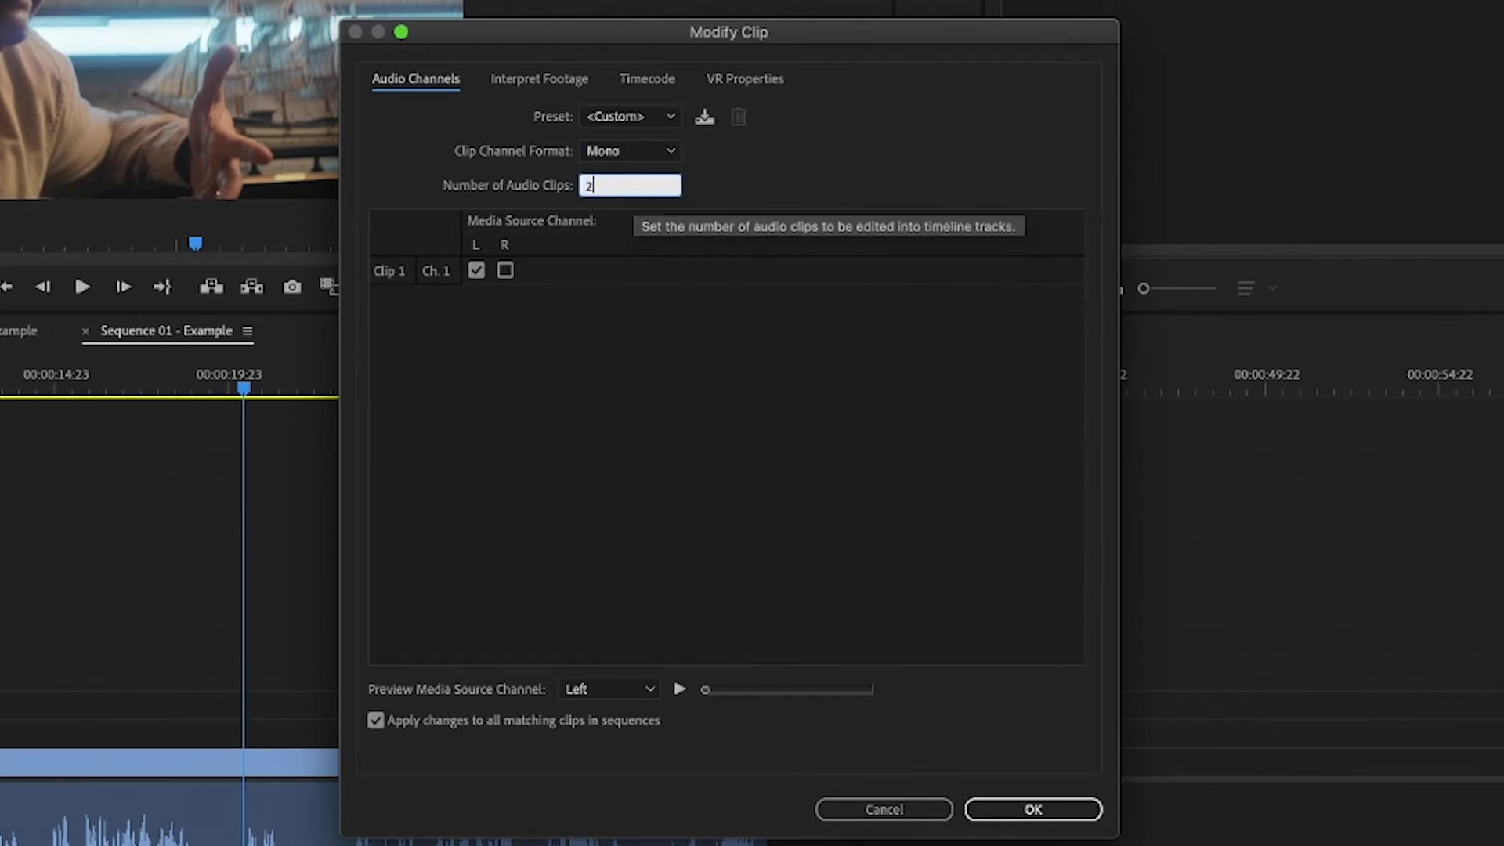
{"action": "type", "text": "2"}
{"action": "left_click", "coordinate": [795, 515]}
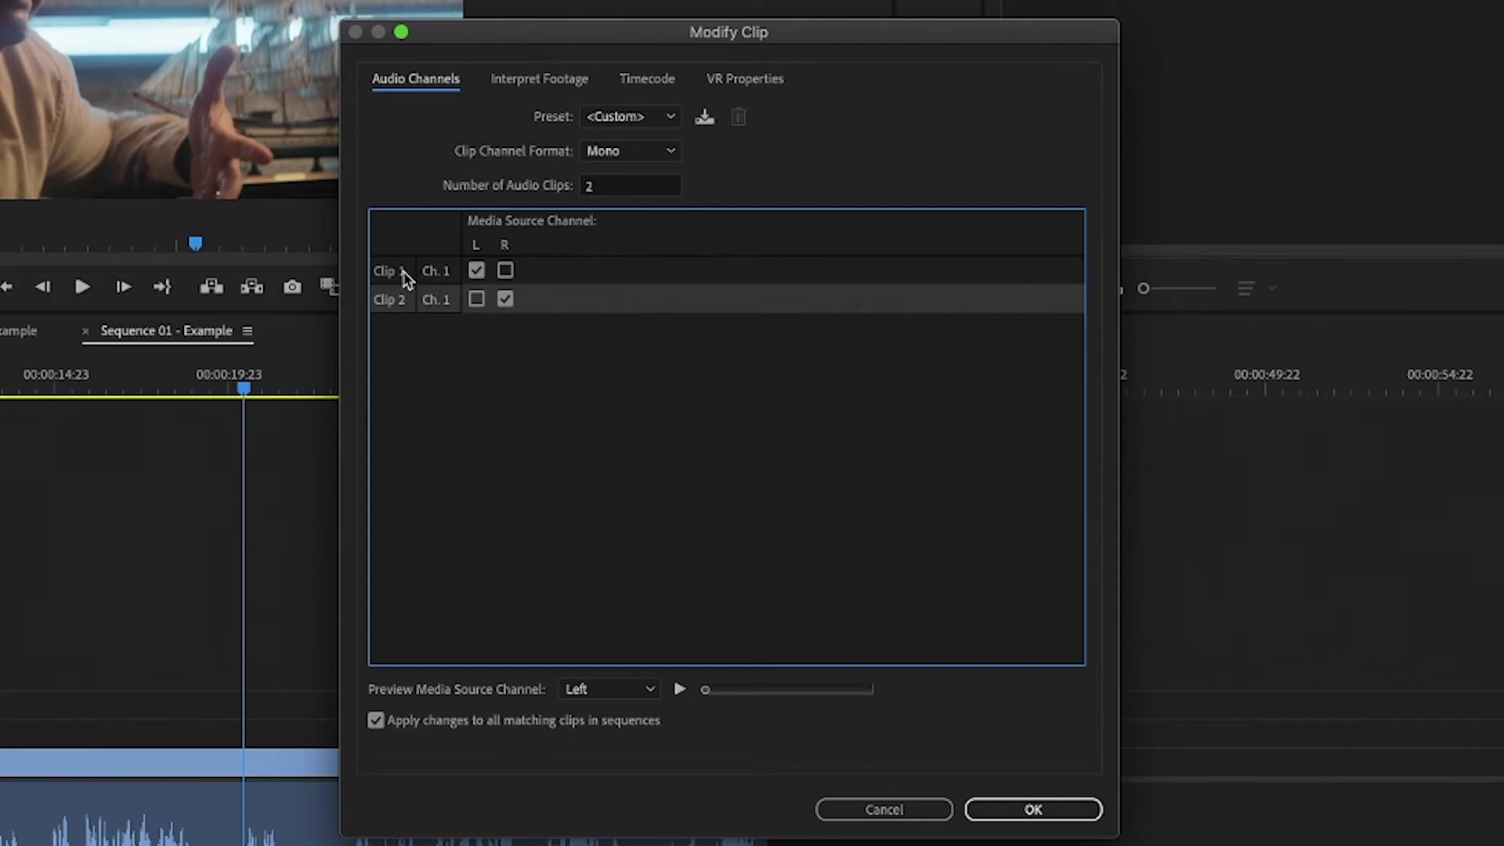
{"action": "left_click", "coordinate": [505, 299]}
{"action": "left_click", "coordinate": [1044, 815]}
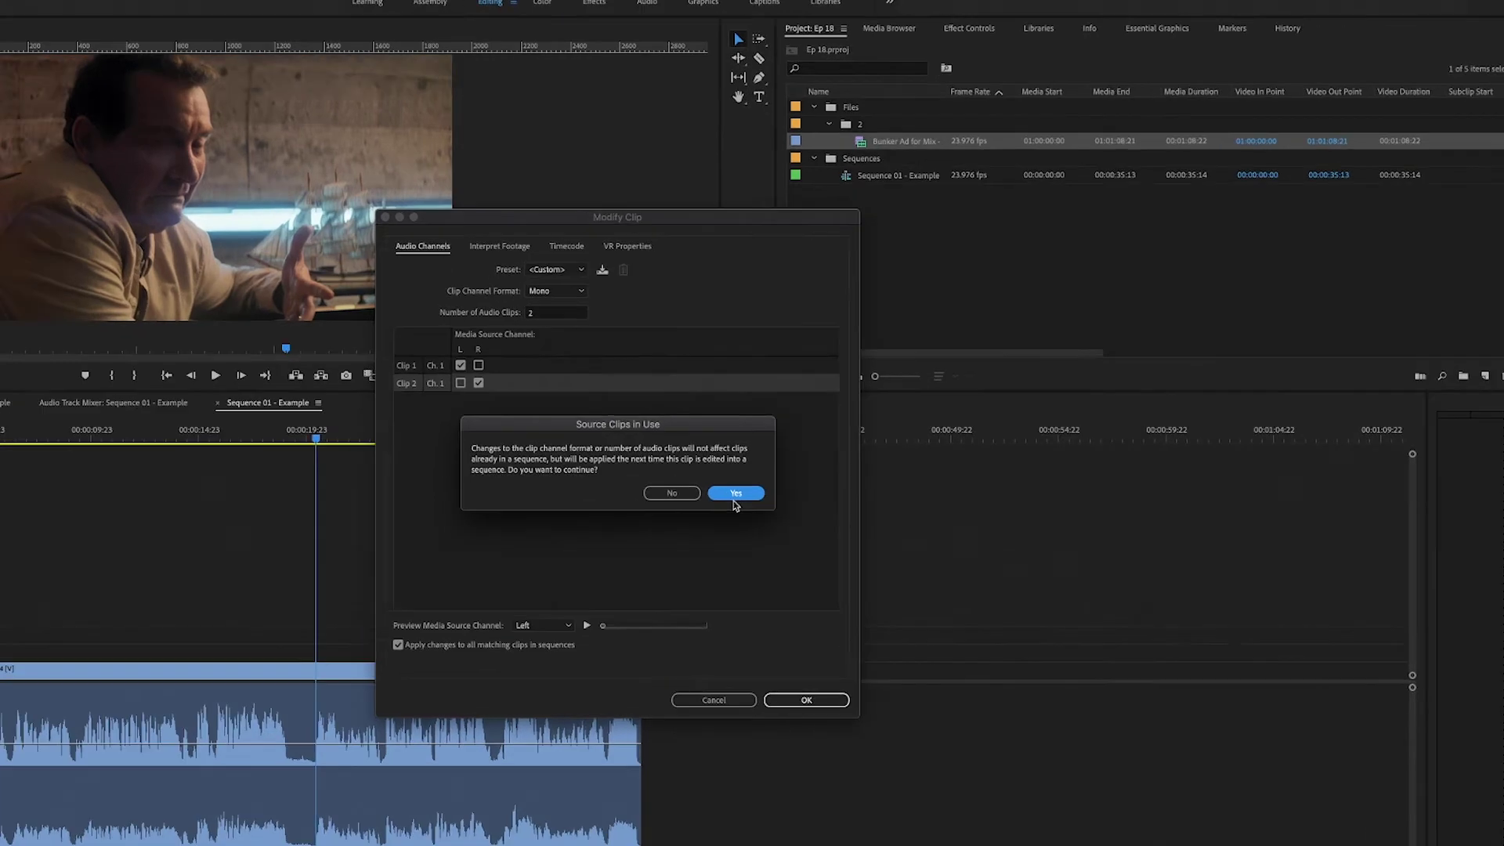
Step: Apply the channel change, move the clip to the sequence start, and unlink audio from video
{"action": "left_click", "coordinate": [804, 442]}
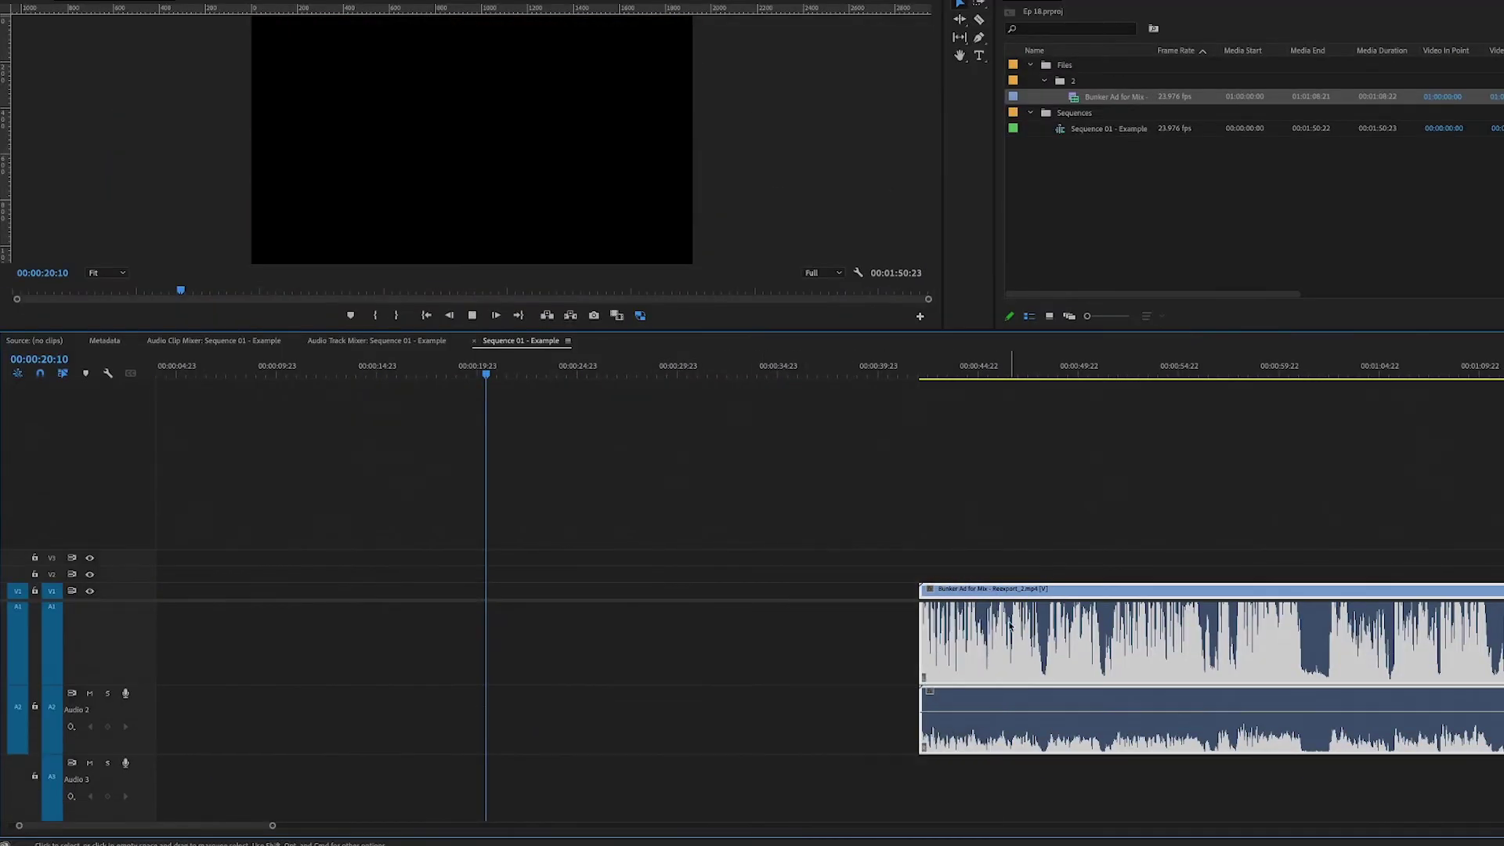
{"action": "left_click_drag", "start_coordinate": [940, 619], "coordinate": [231, 680]}
{"action": "key", "text": "Home"}
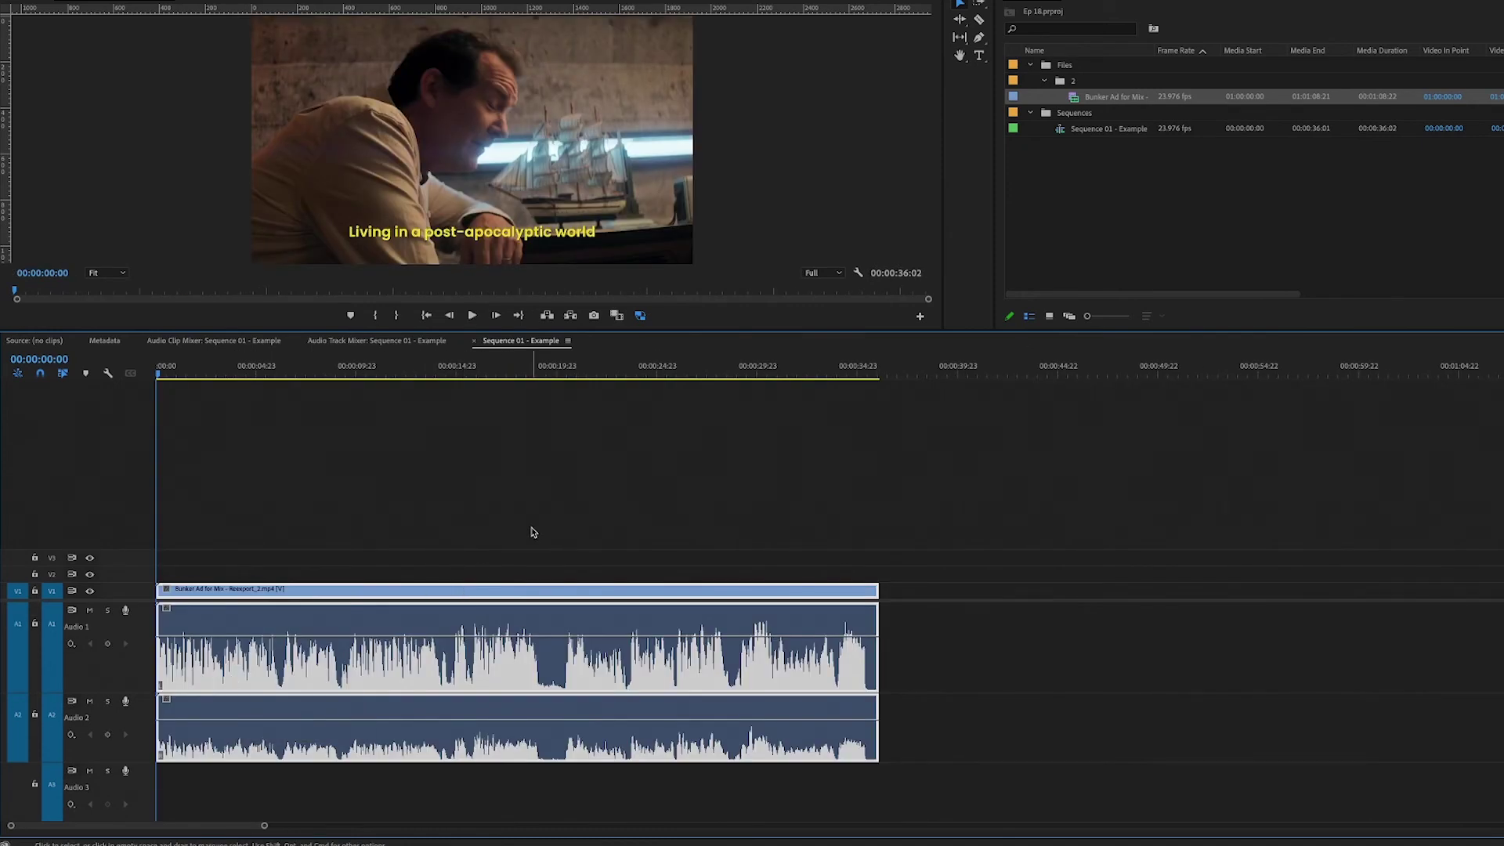
{"action": "key", "text": "super+l"}
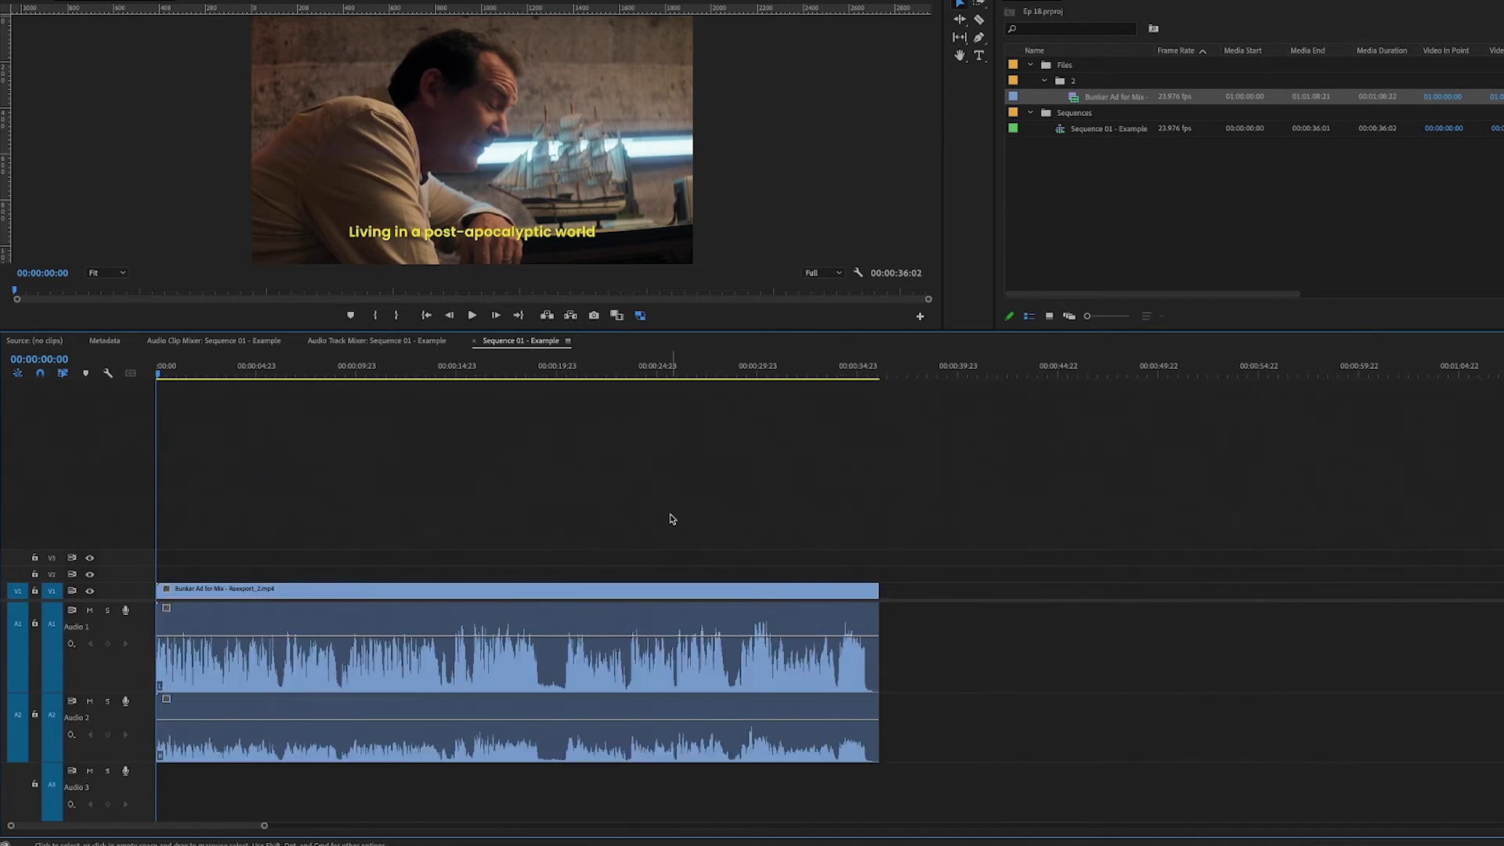
Step: Solo Audio 1 and play it back to hear the left channel alone
{"action": "left_click", "coordinate": [108, 611]}
{"action": "key", "text": "space"}
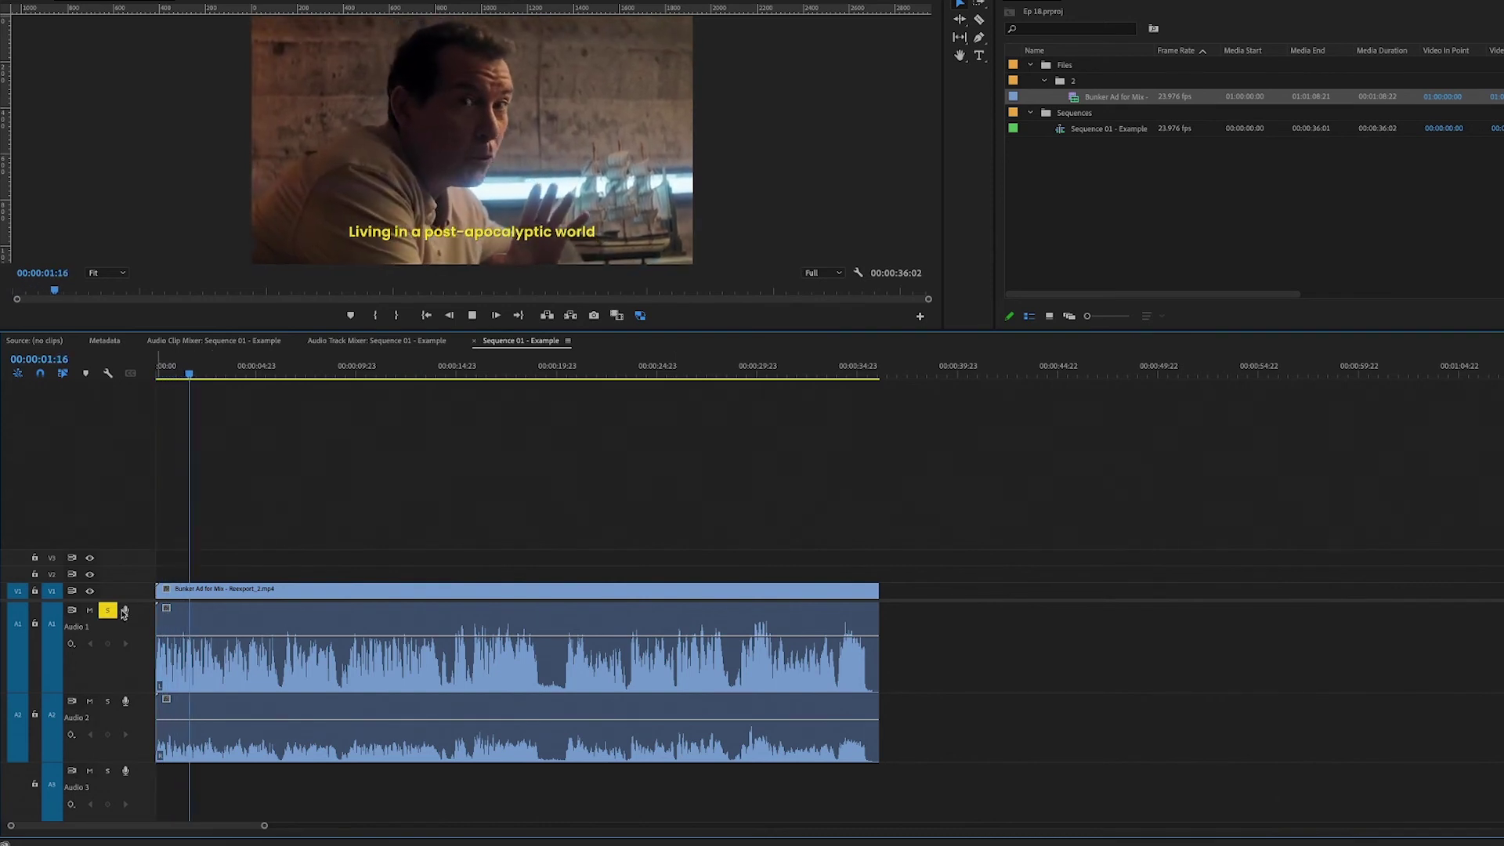
{"action": "key", "text": "space"}
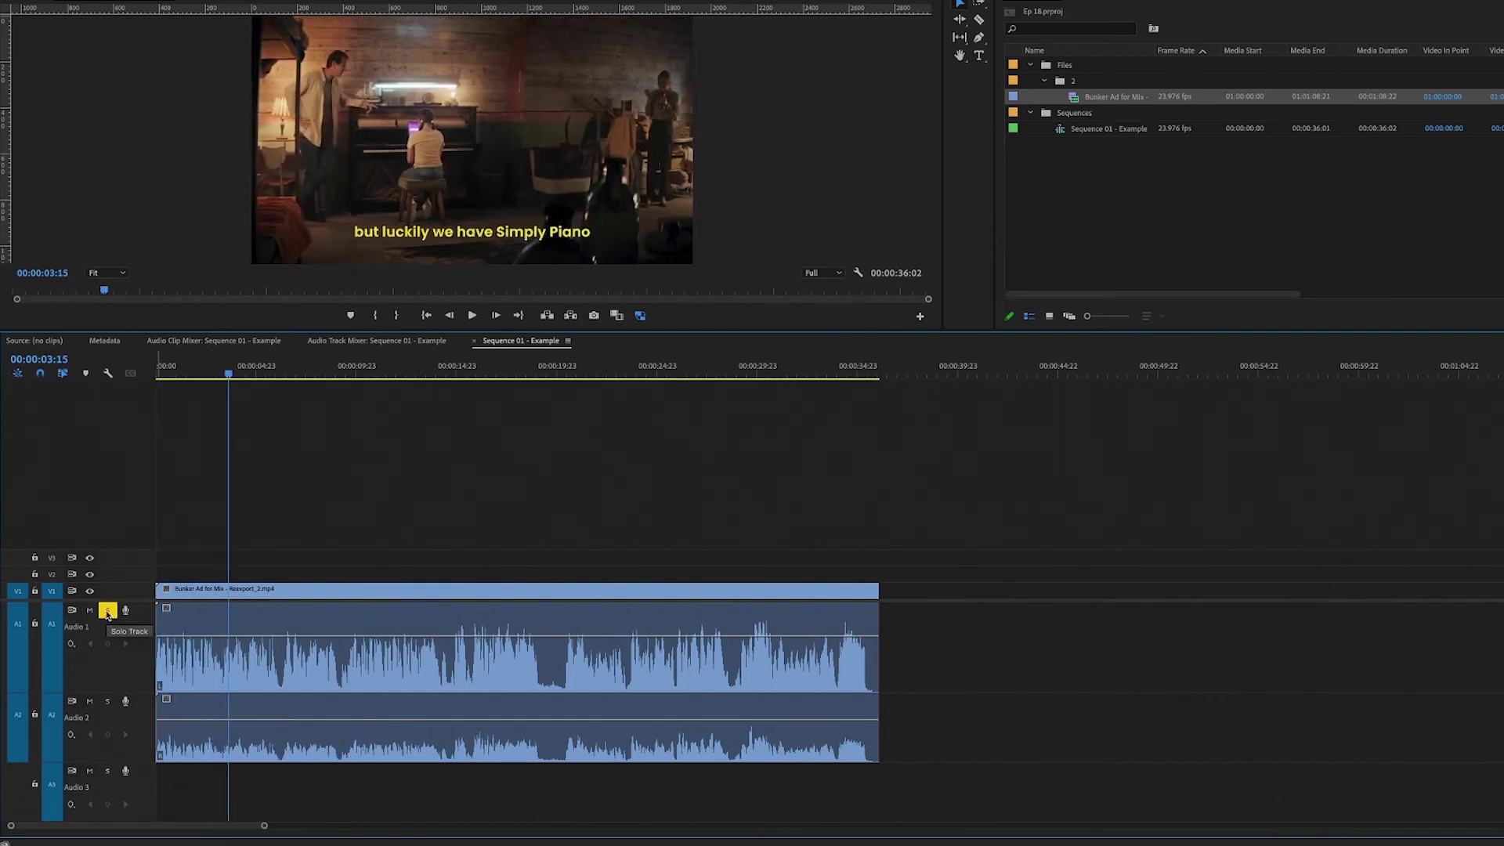
{"action": "left_click", "coordinate": [107, 610]}
Step: Solo Audio 2 from the start to hear the right channel, then select each audio clip
{"action": "left_click", "coordinate": [107, 701]}
{"action": "left_click_drag", "start_coordinate": [190, 373], "coordinate": [2, 366]}
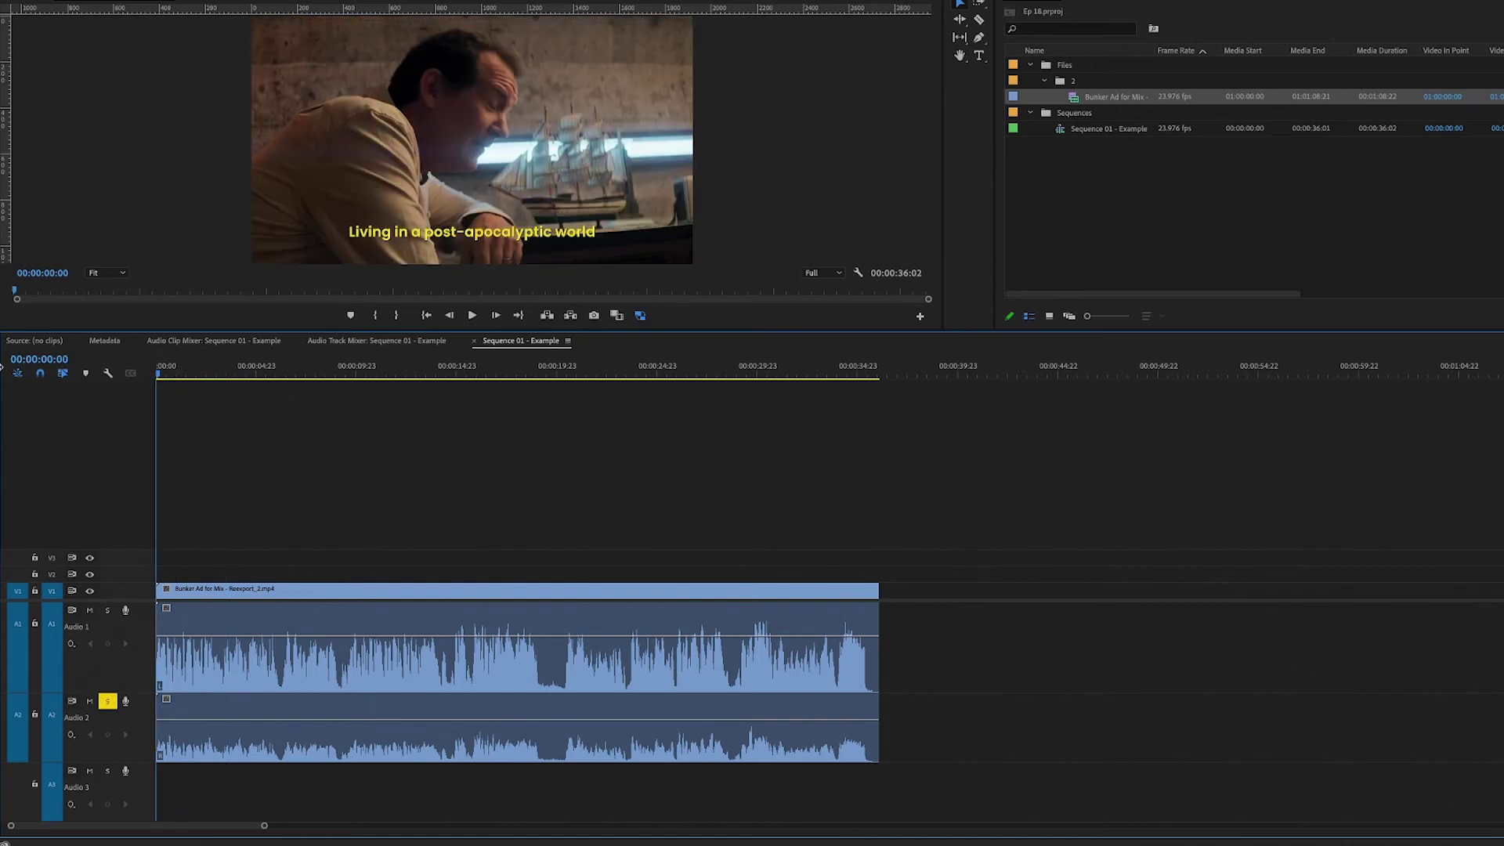
{"action": "key", "text": "space"}
{"action": "left_click", "coordinate": [329, 721]}
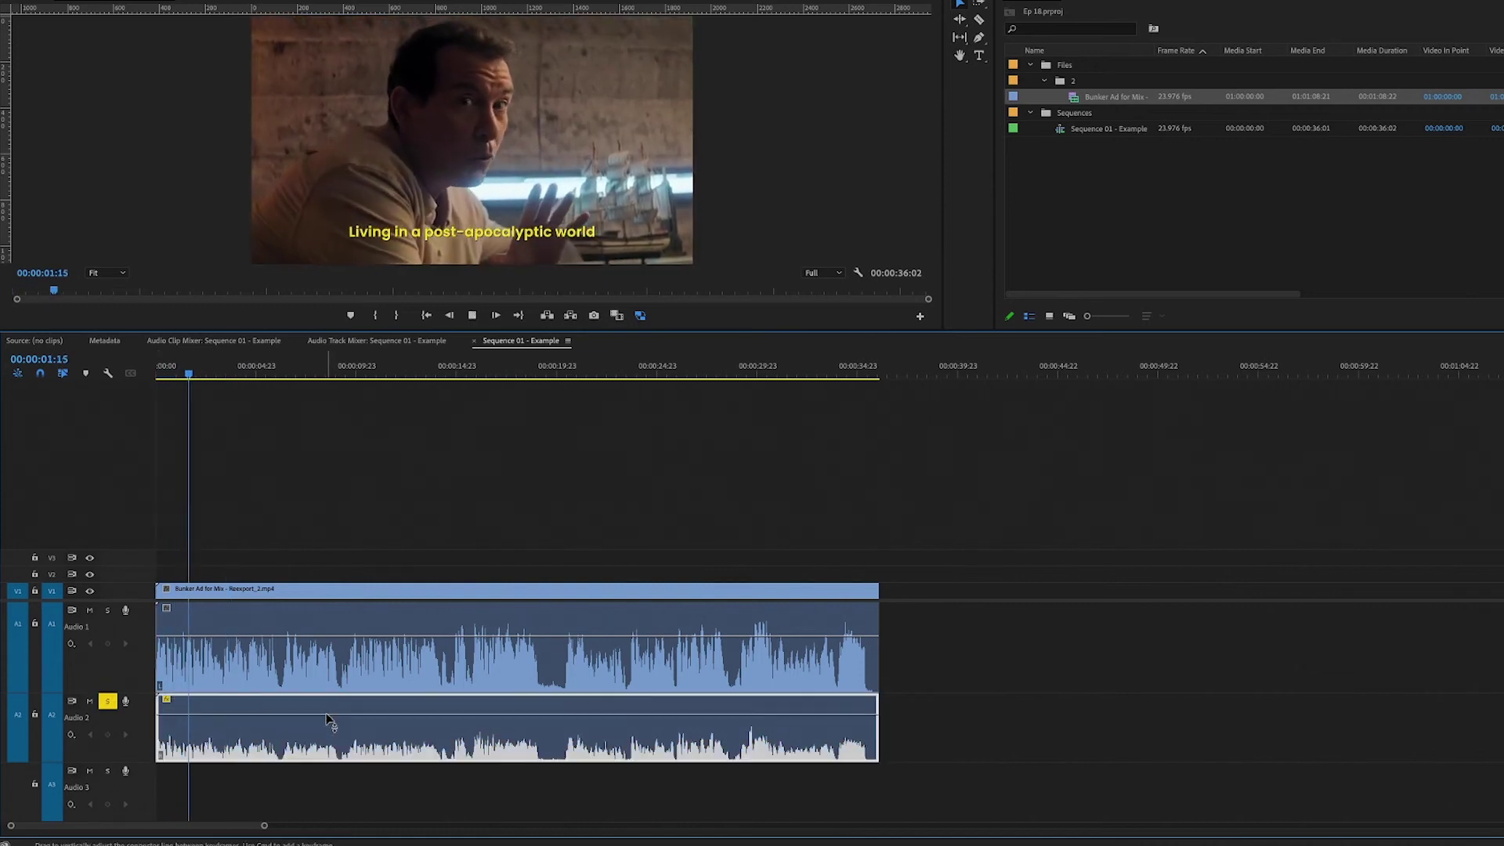
{"action": "key", "text": "space"}
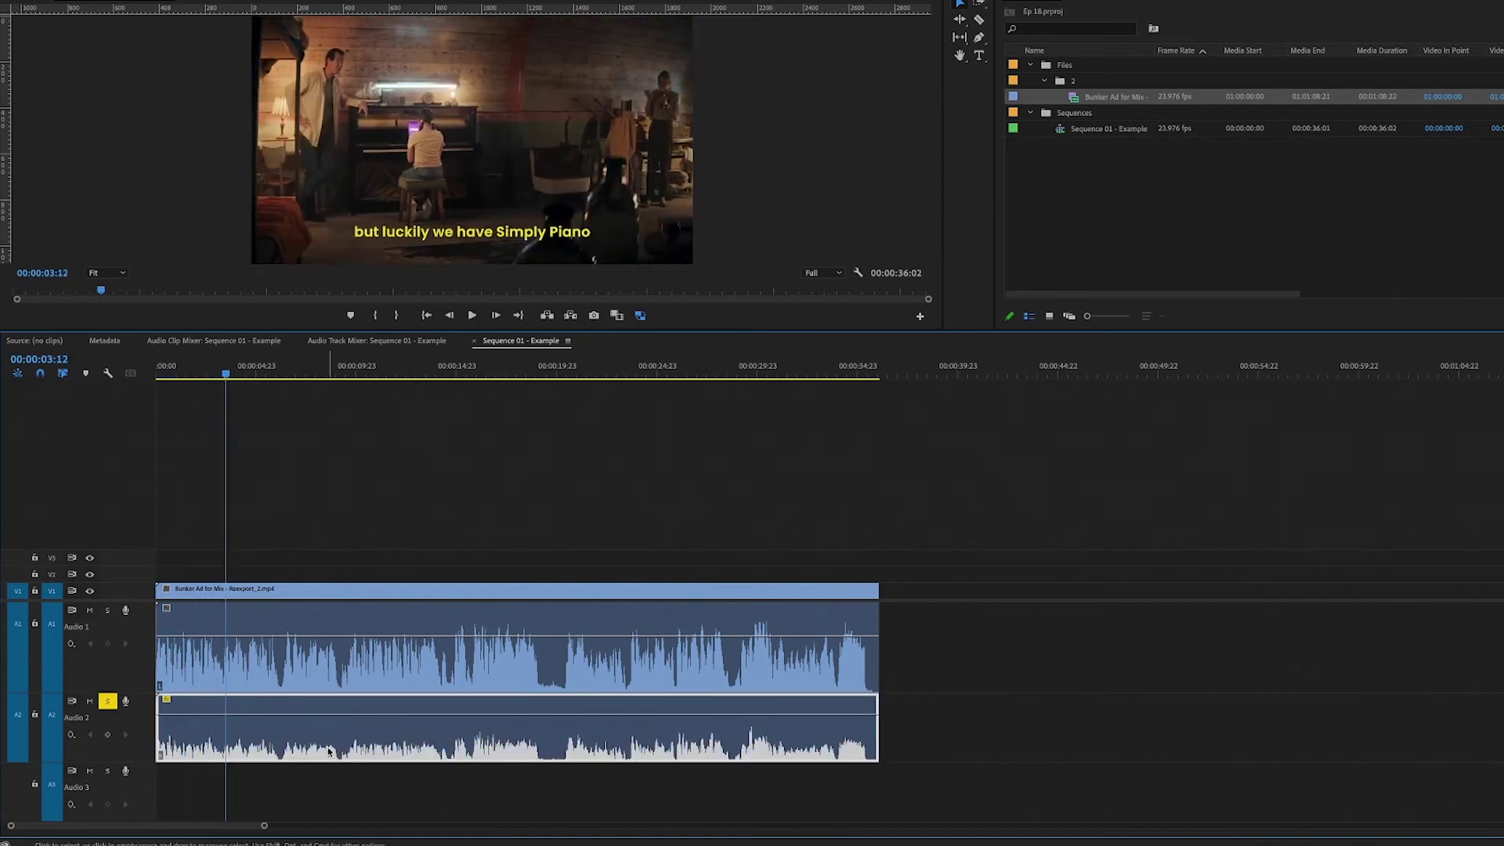
{"action": "left_click", "coordinate": [869, 650]}
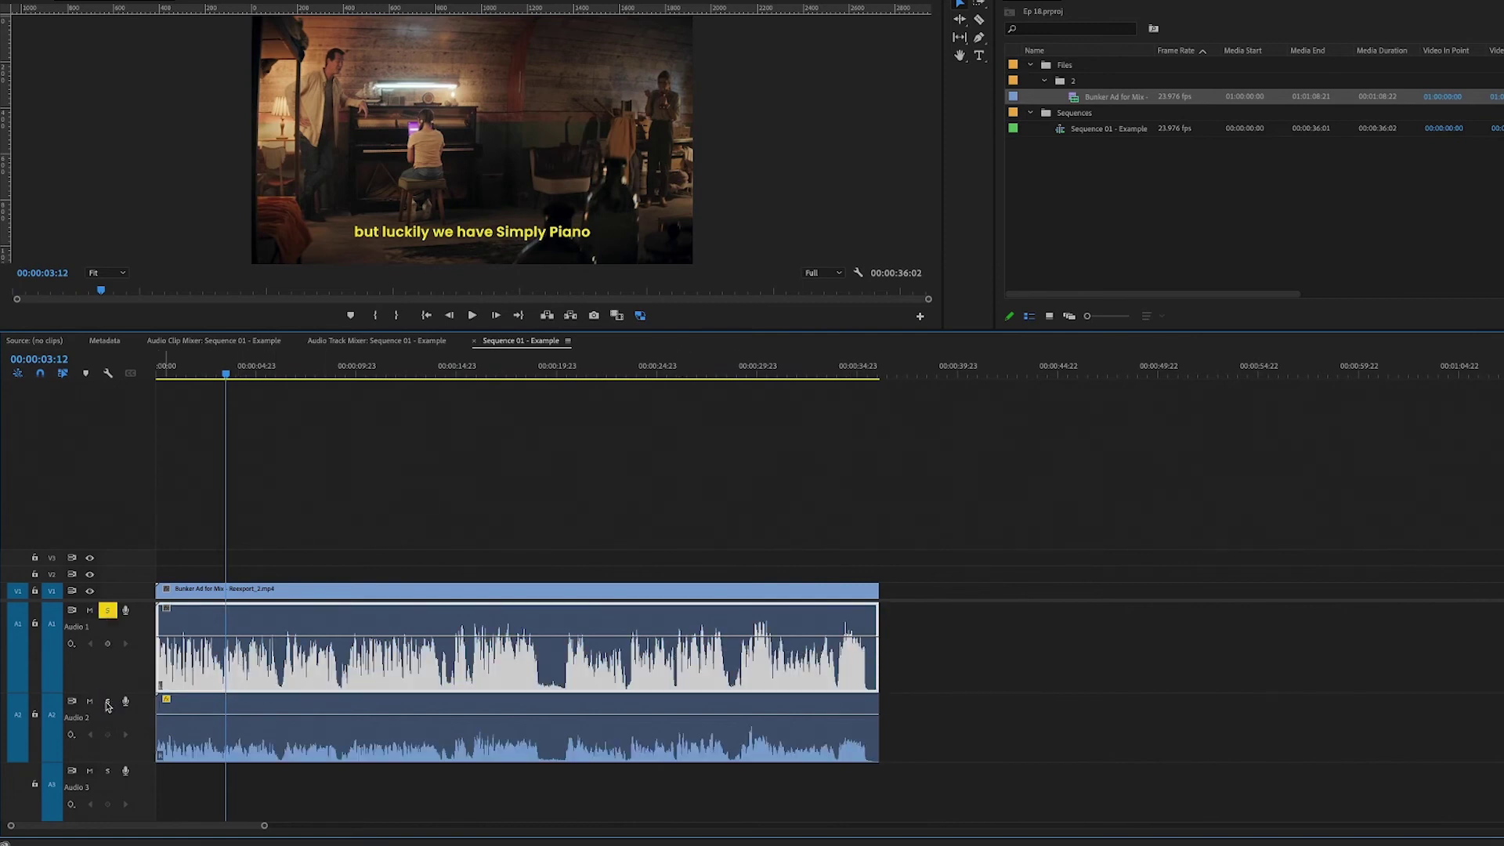
{"action": "left_click", "coordinate": [433, 748]}
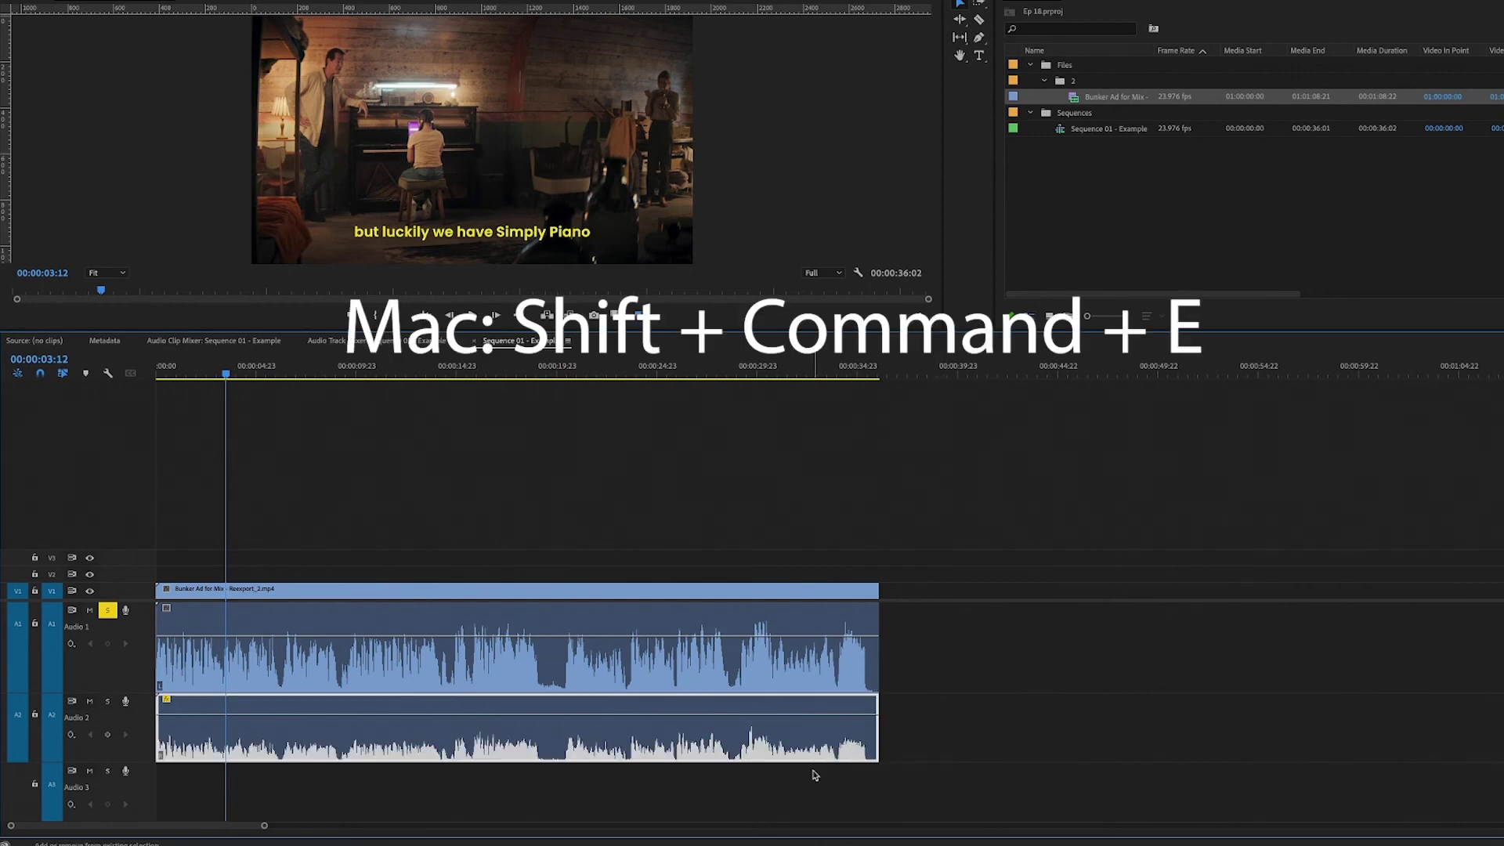
Step: Disable the Audio 2 clip and draw volume automation on the Dialog Group lane
{"action": "key", "text": "shift+e"}
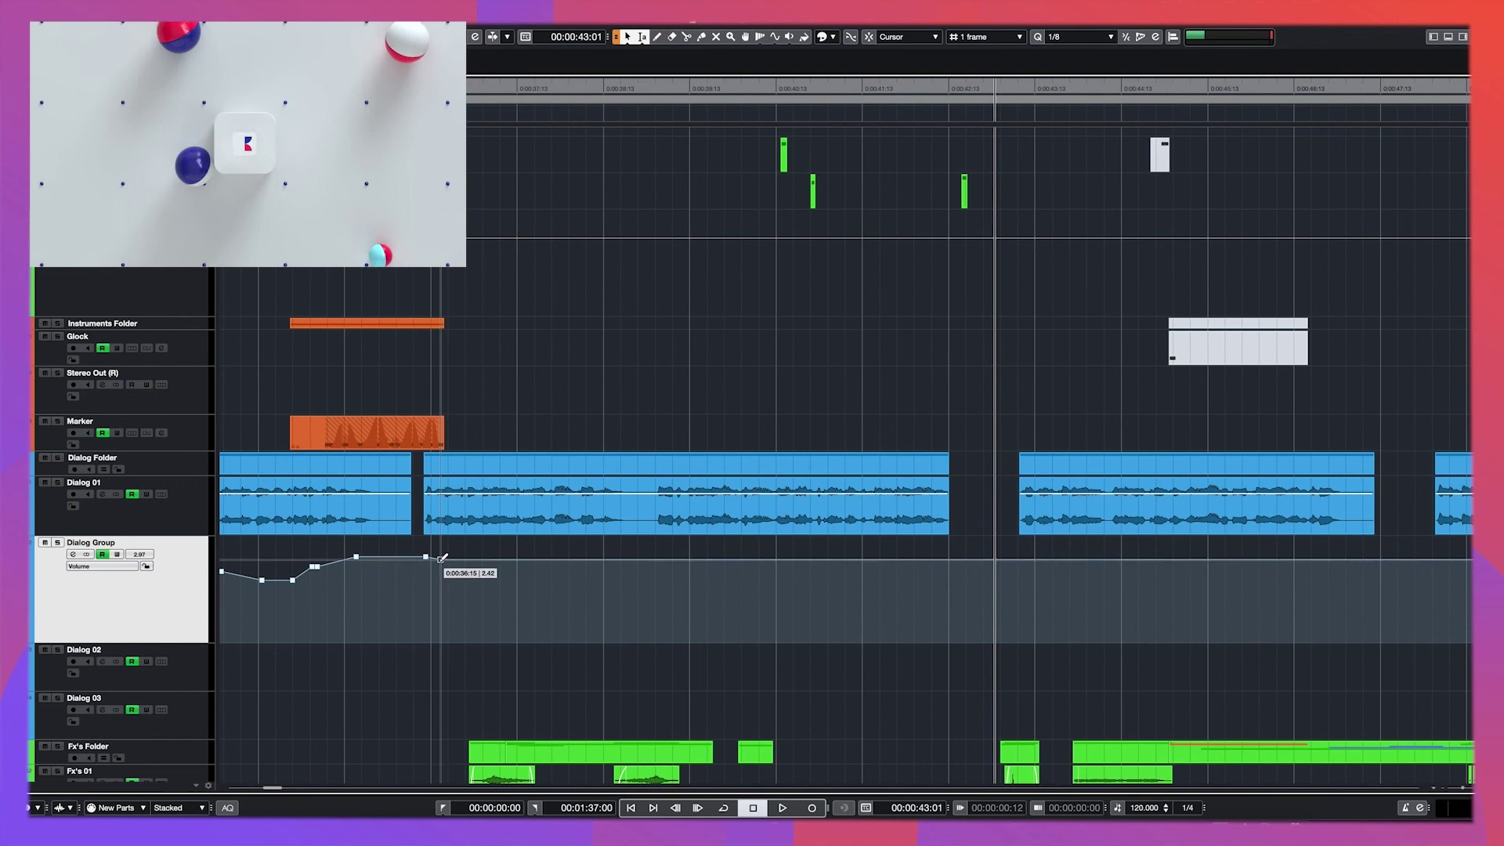
{"action": "left_click_drag", "start_coordinate": [427, 560], "coordinate": [662, 572]}
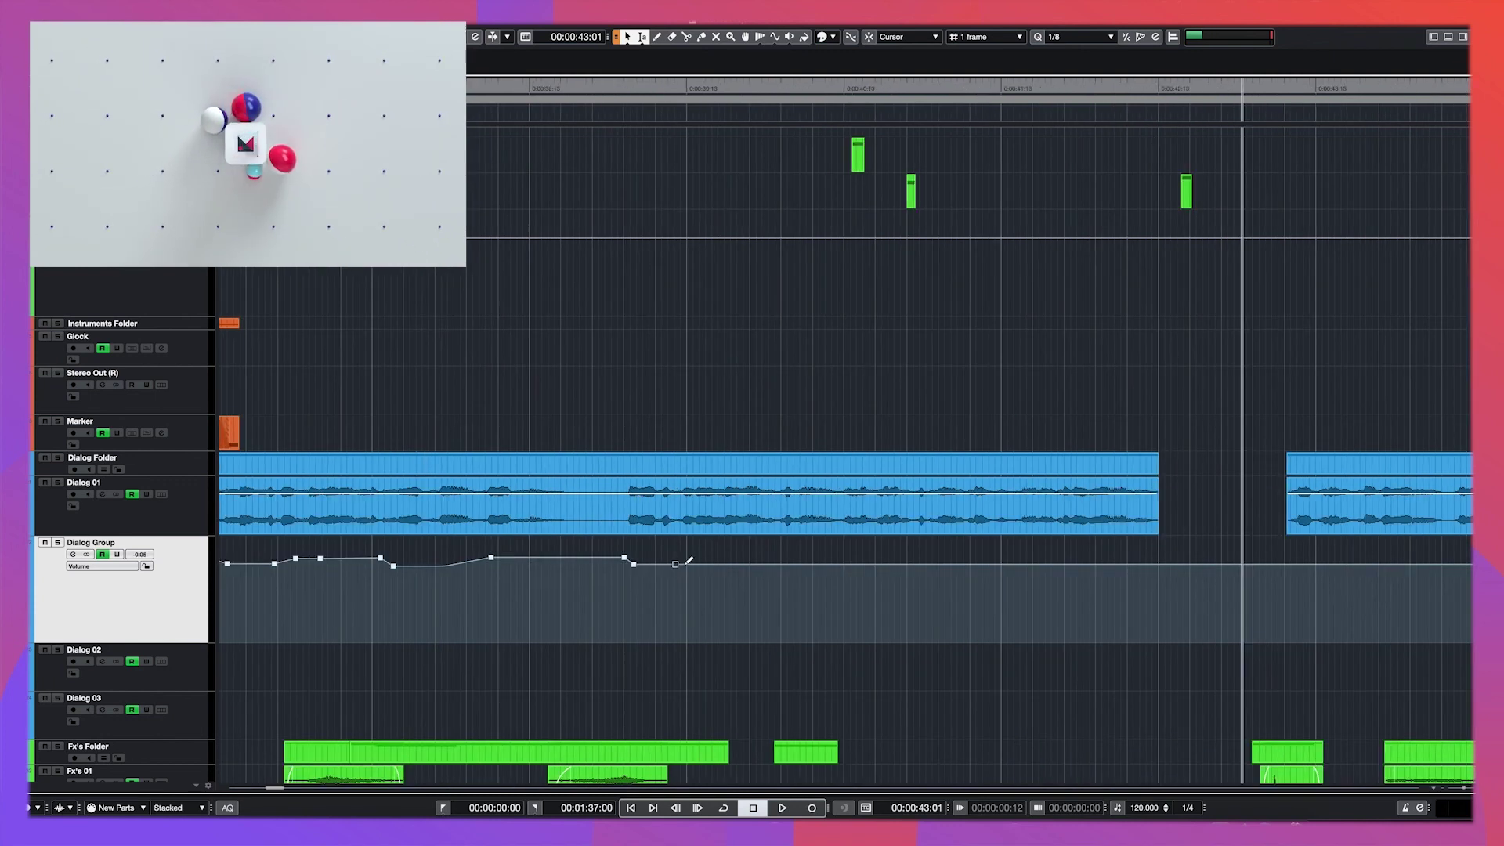
{"action": "left_click_drag", "start_coordinate": [689, 568], "coordinate": [772, 570]}
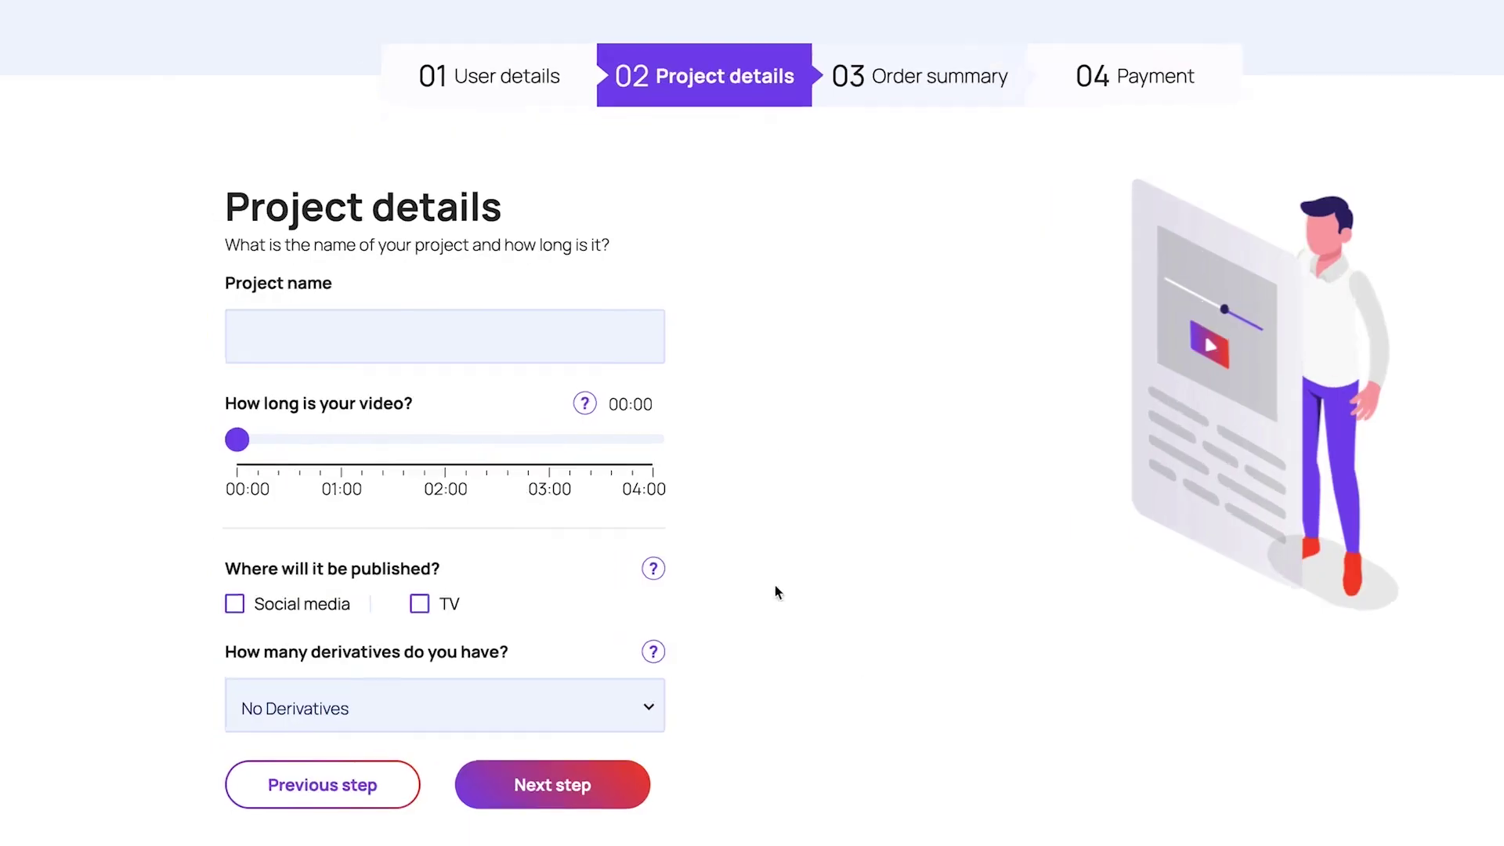
Step: Set the video length to 01:37 and mark the project for Social media publishing
{"action": "type", "text": "New Project!"}
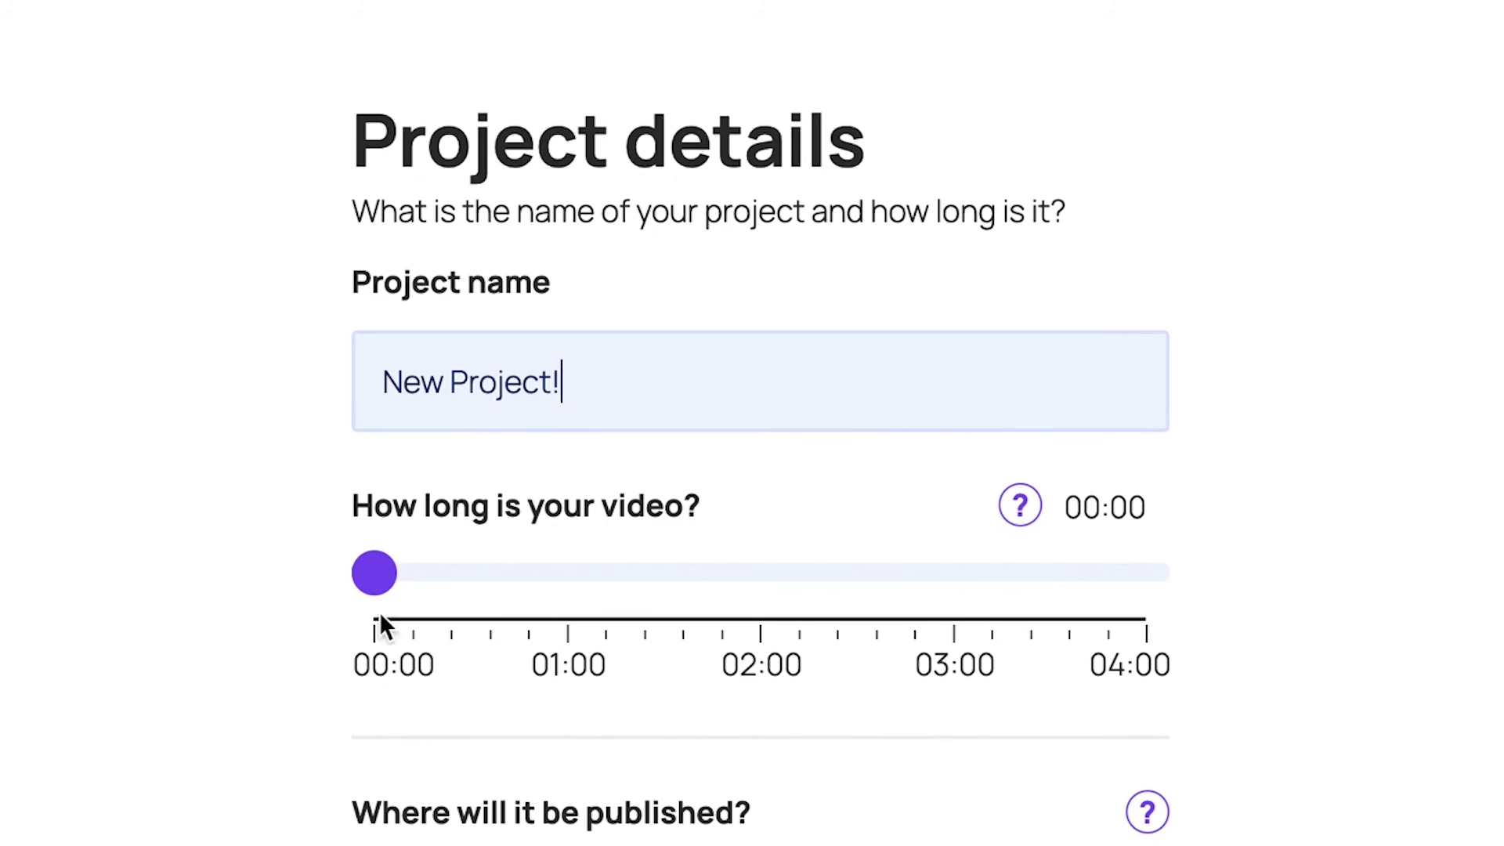
{"action": "left_click_drag", "start_coordinate": [376, 572], "coordinate": [686, 572]}
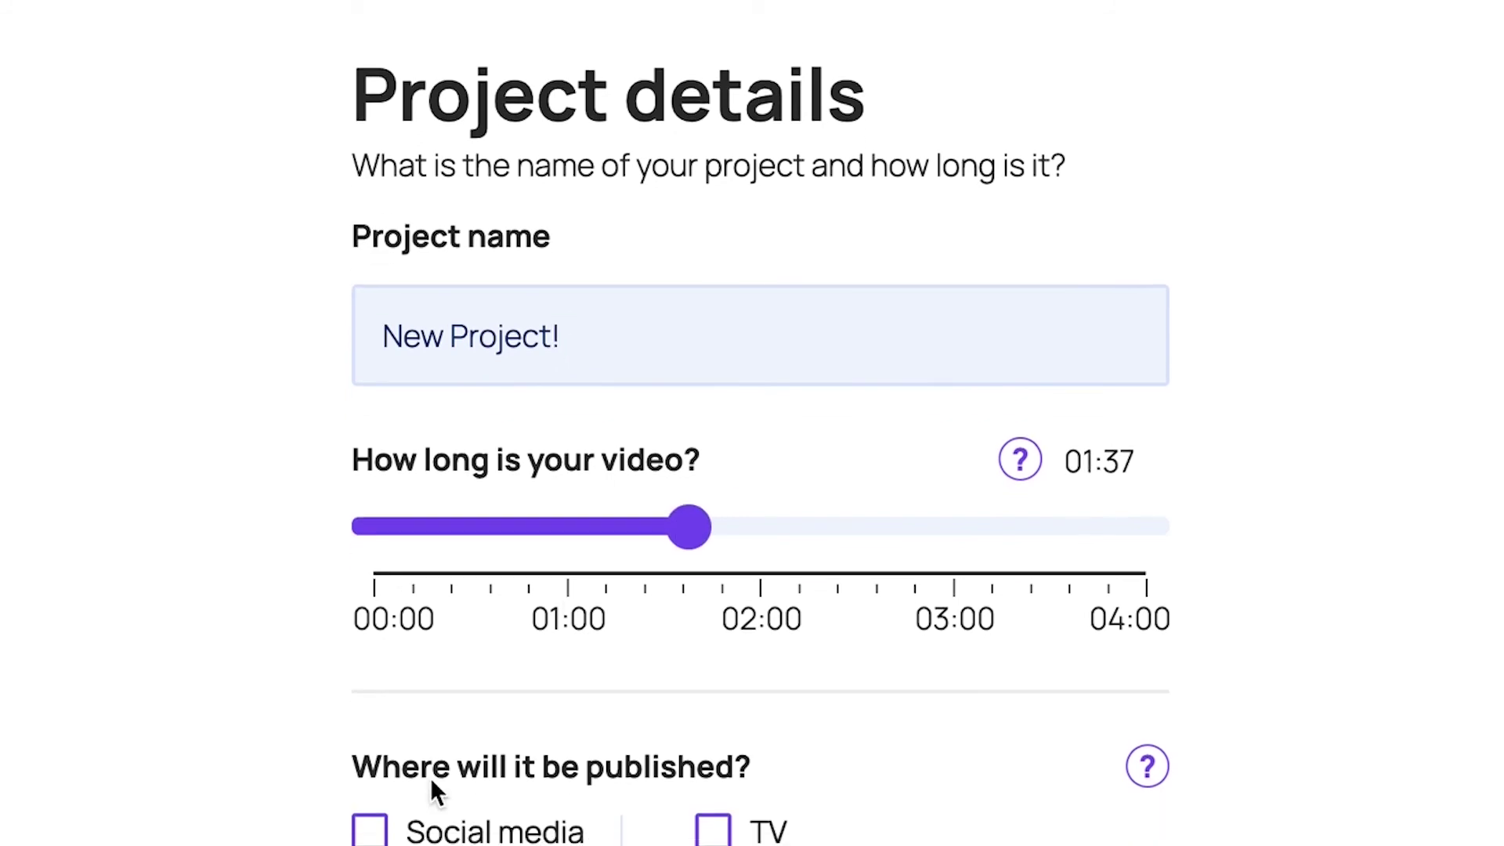
{"action": "left_click", "coordinate": [372, 823]}
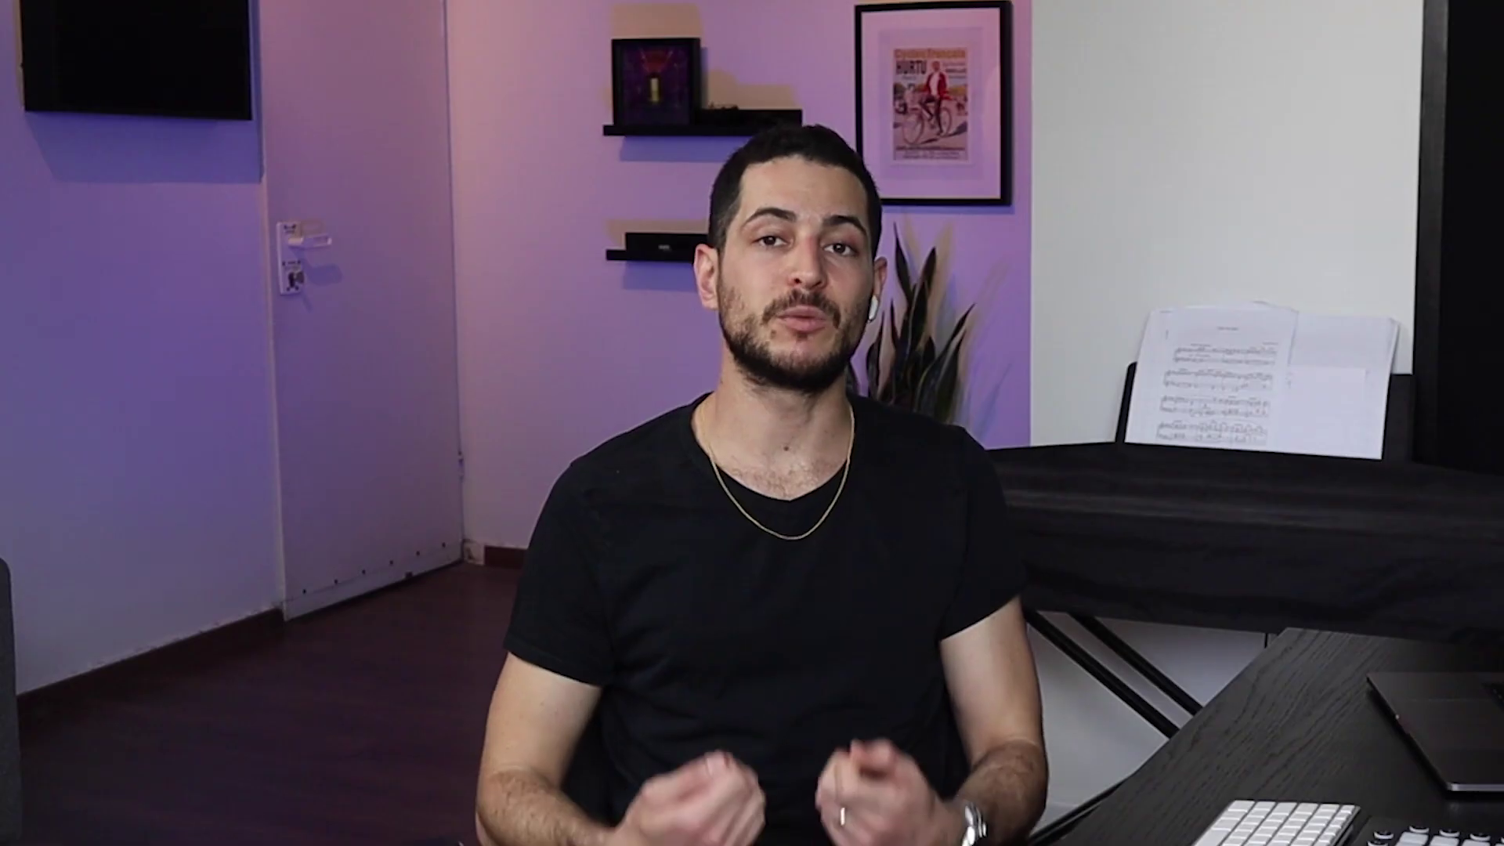